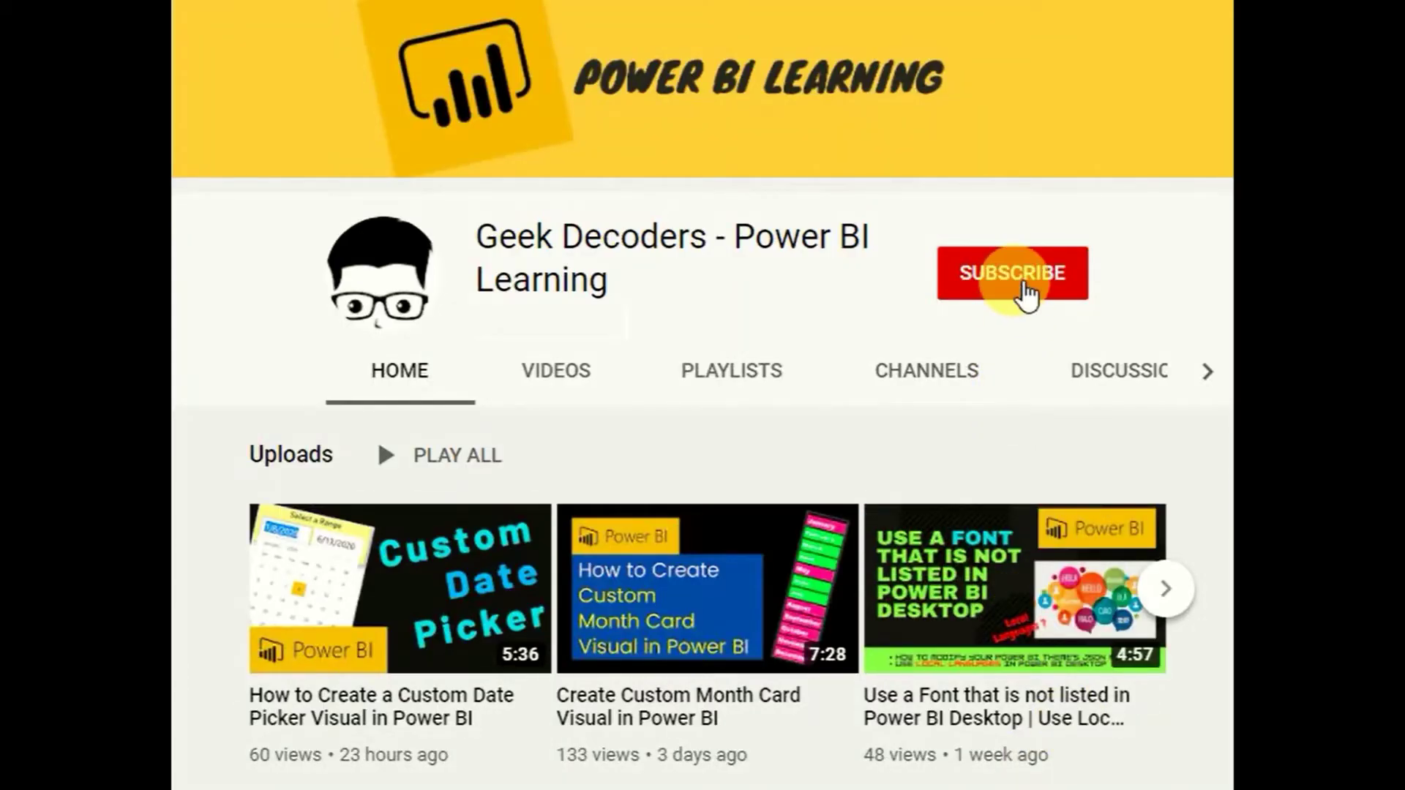
Subscribe to the Power BI learning channel and set its notifications to All.
click(1024, 285)
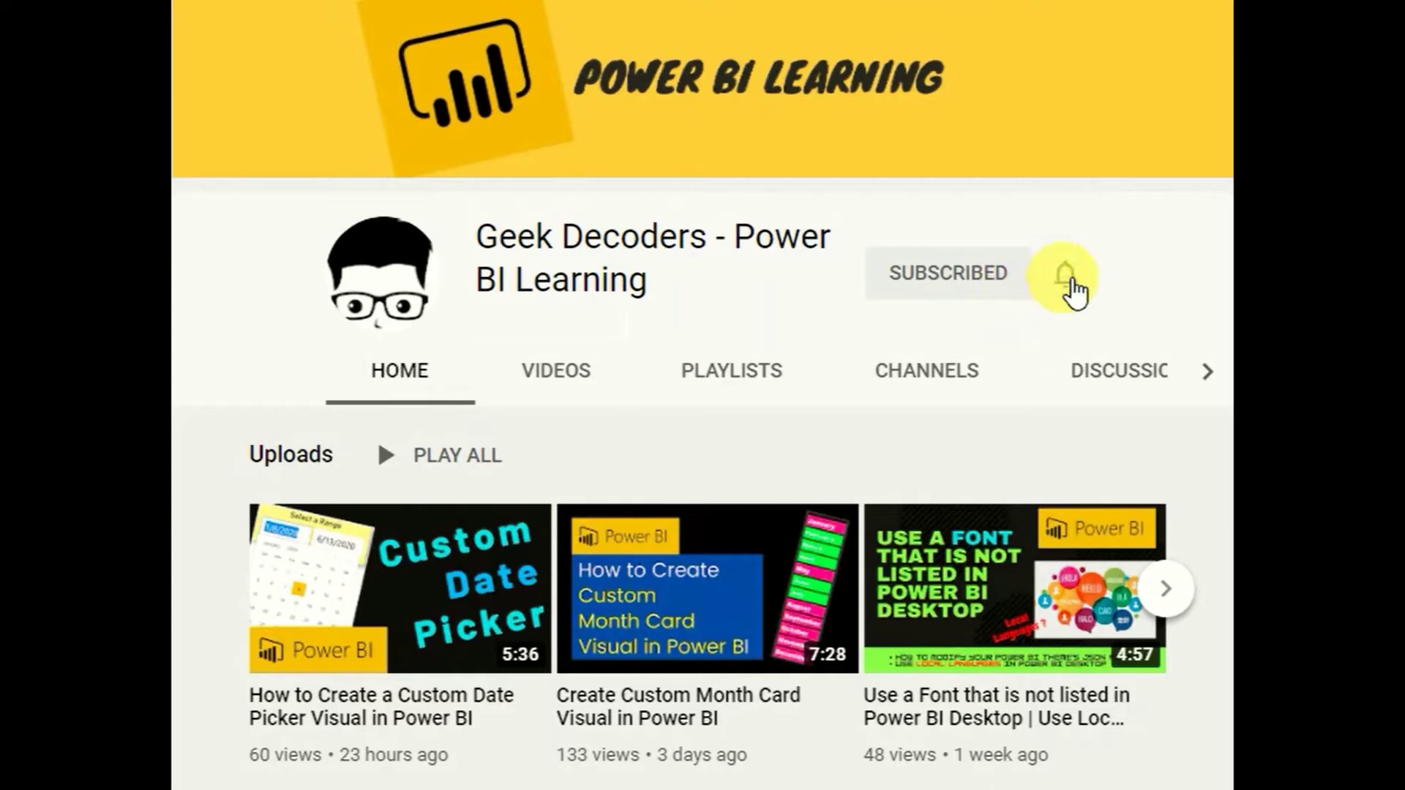
click(1068, 287)
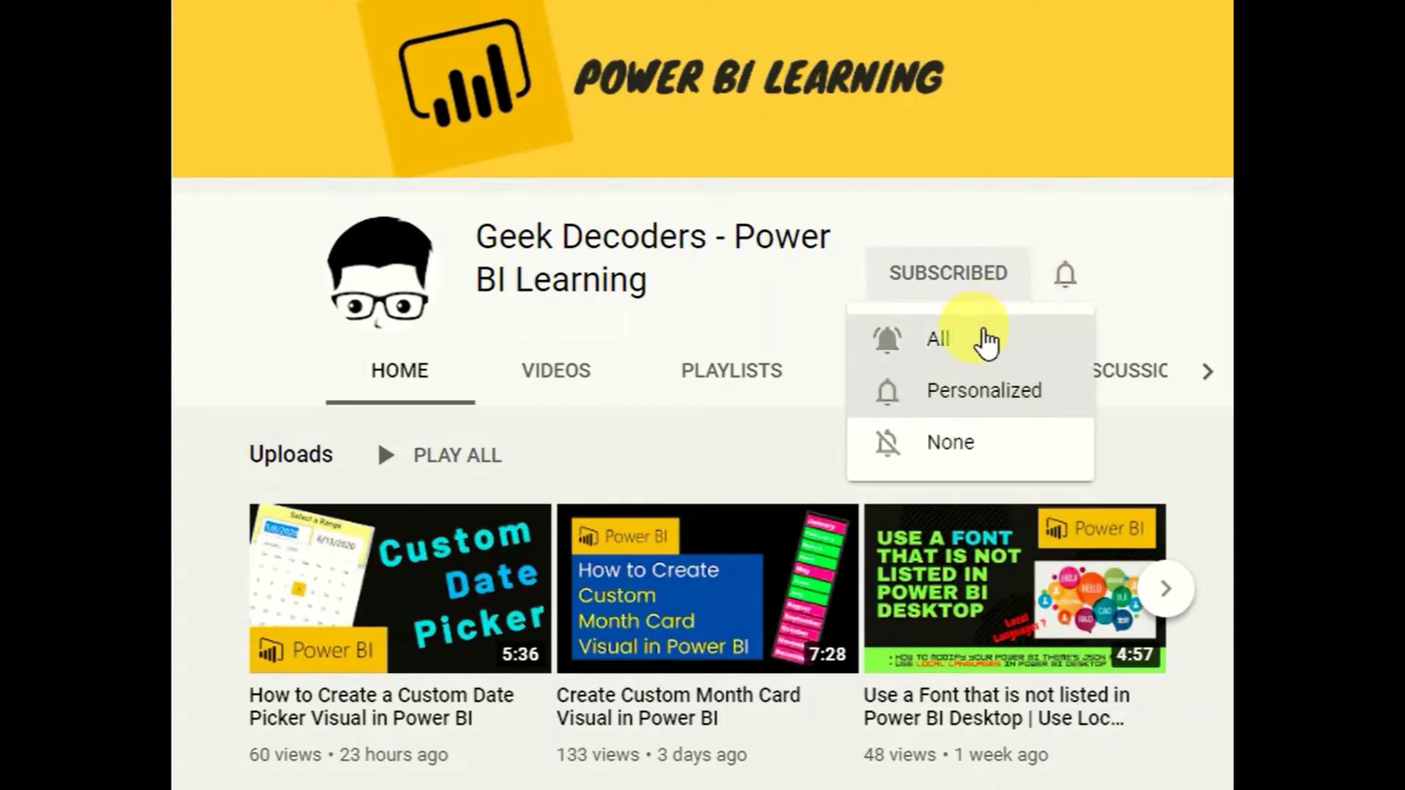
click(985, 340)
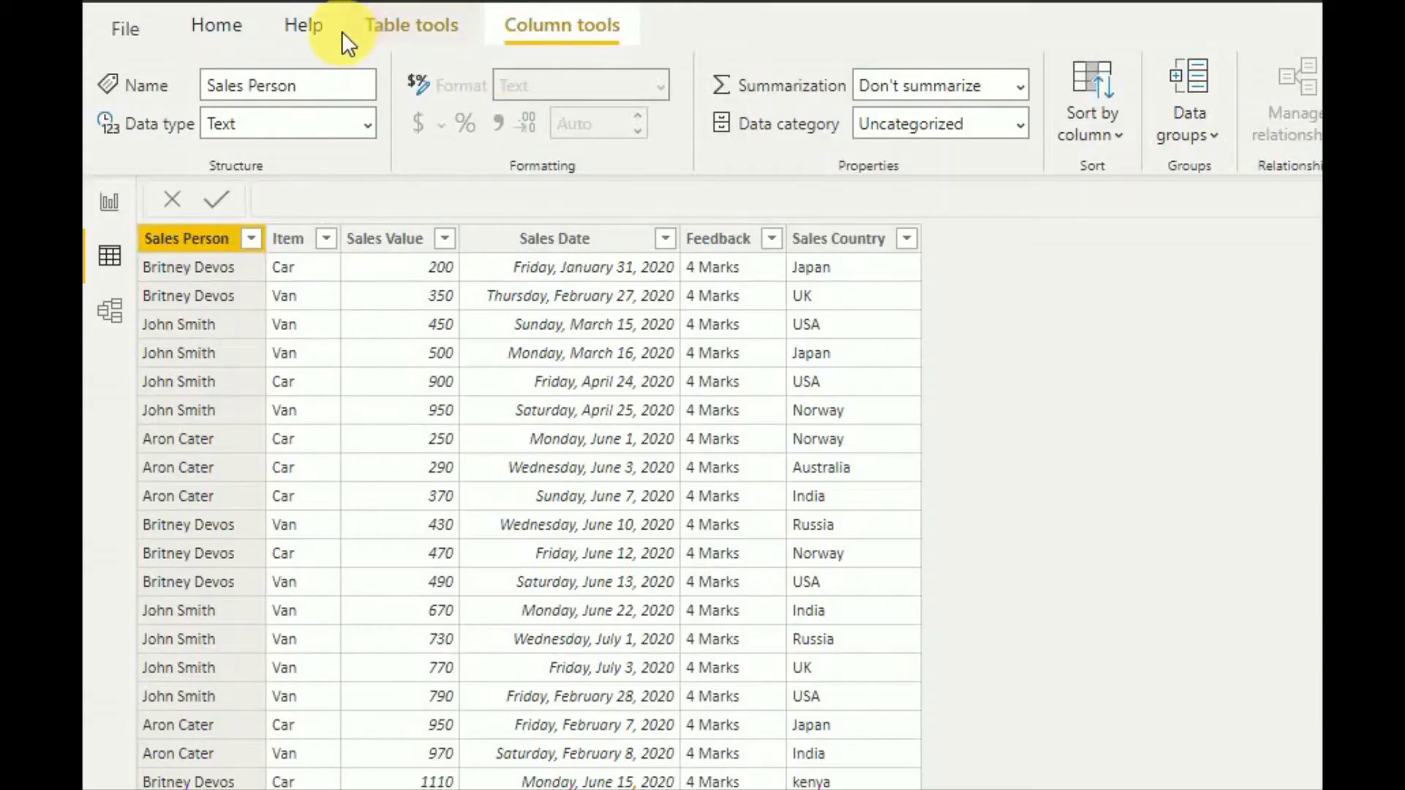
Start a new column named Test_WEEKDAY that uses the WEEKDAY function.
click(398, 35)
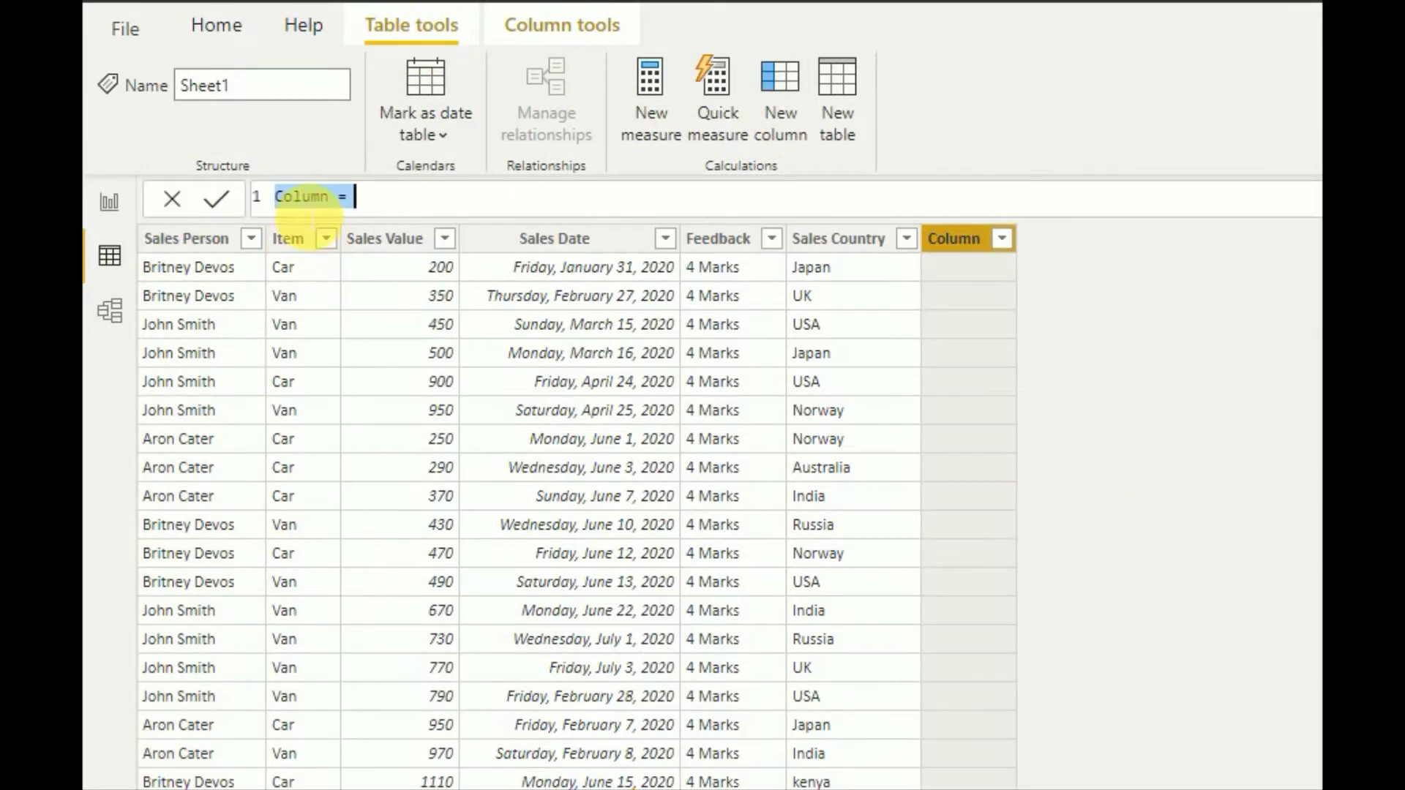
text(Test)
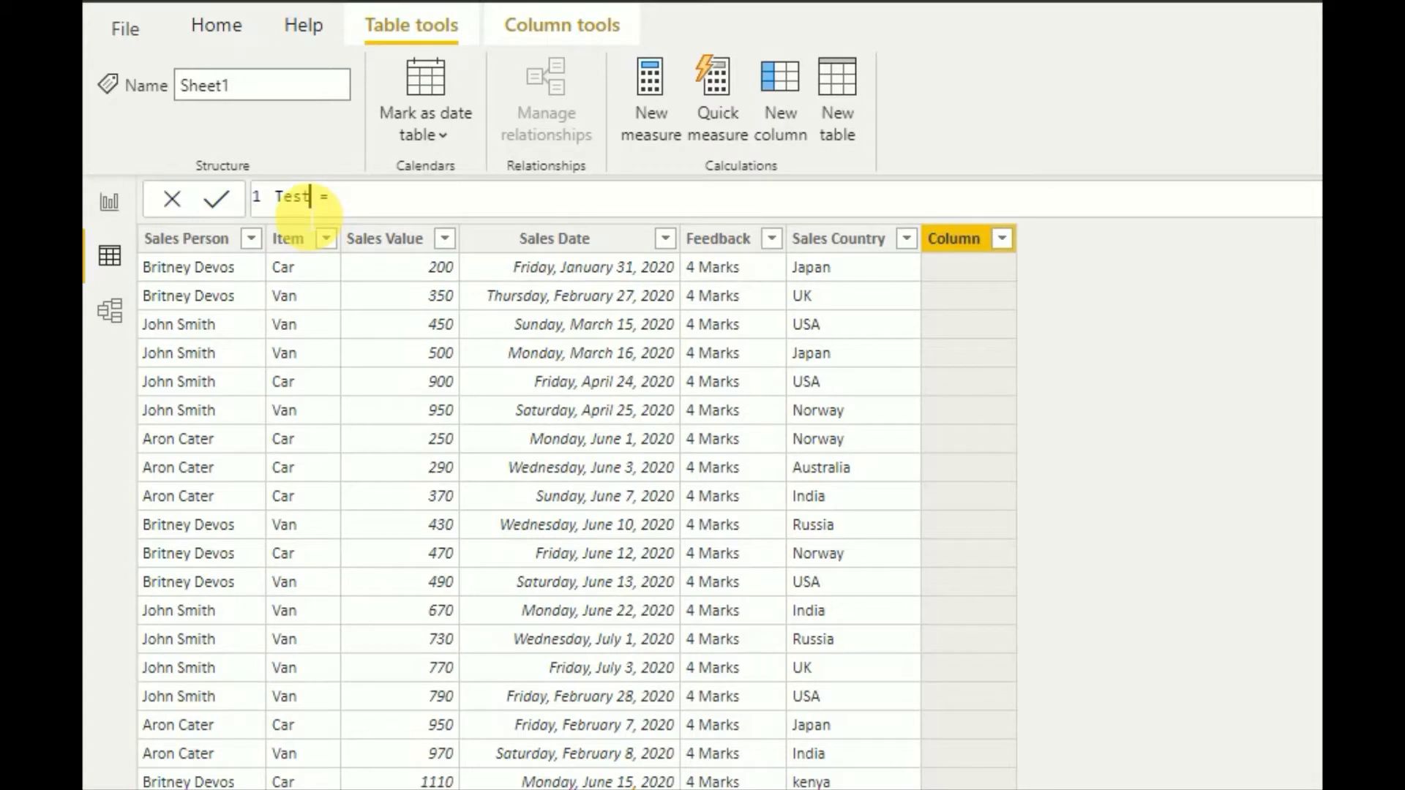
text(_WEEKDAT)
key(BackSpace)
text(Y)
key(Right)
key(Right)
text(WEEK)
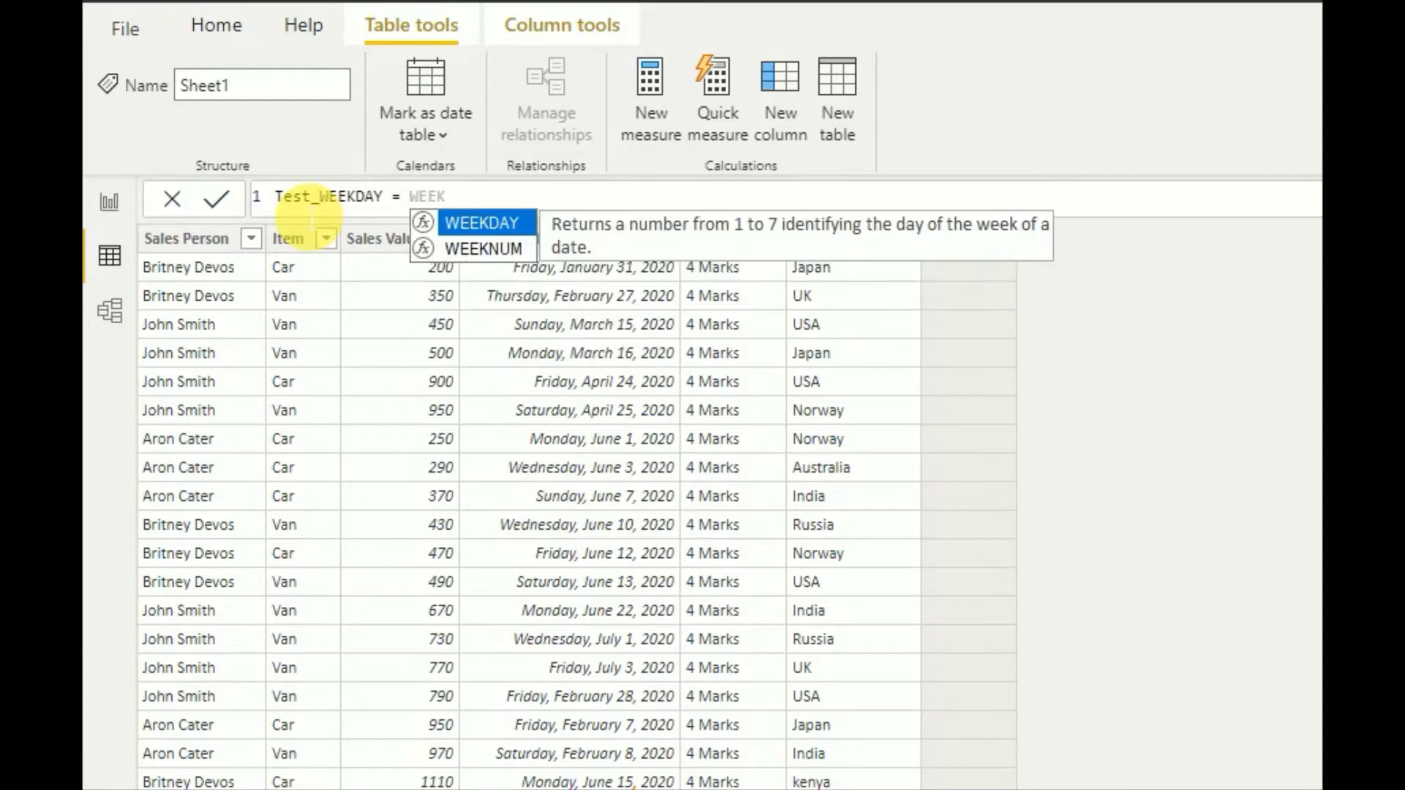
key(Tab)
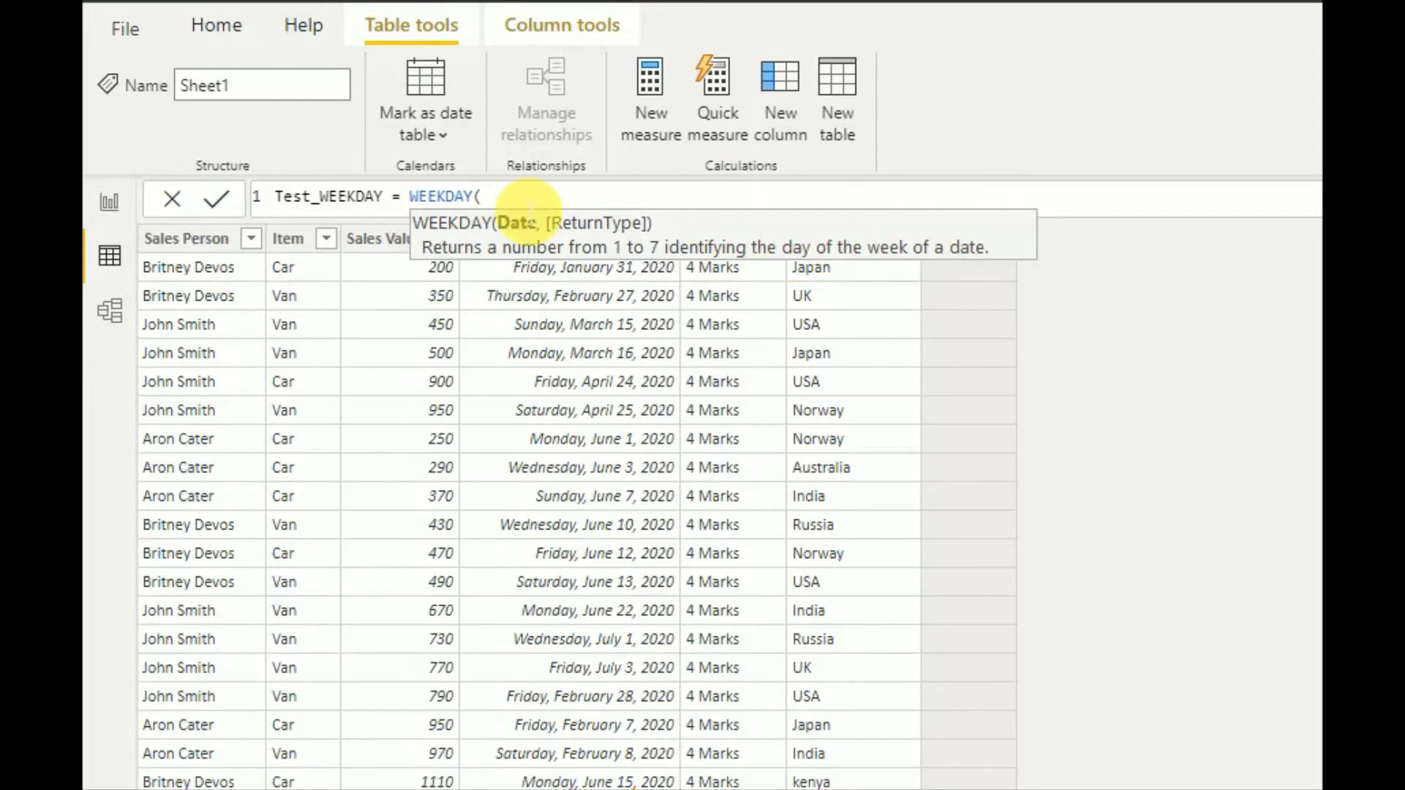
Pass Sheet1[Sales Date].[Date] to WEEKDAY with return type 1, counting Sunday as day 1.
text(SHEE)
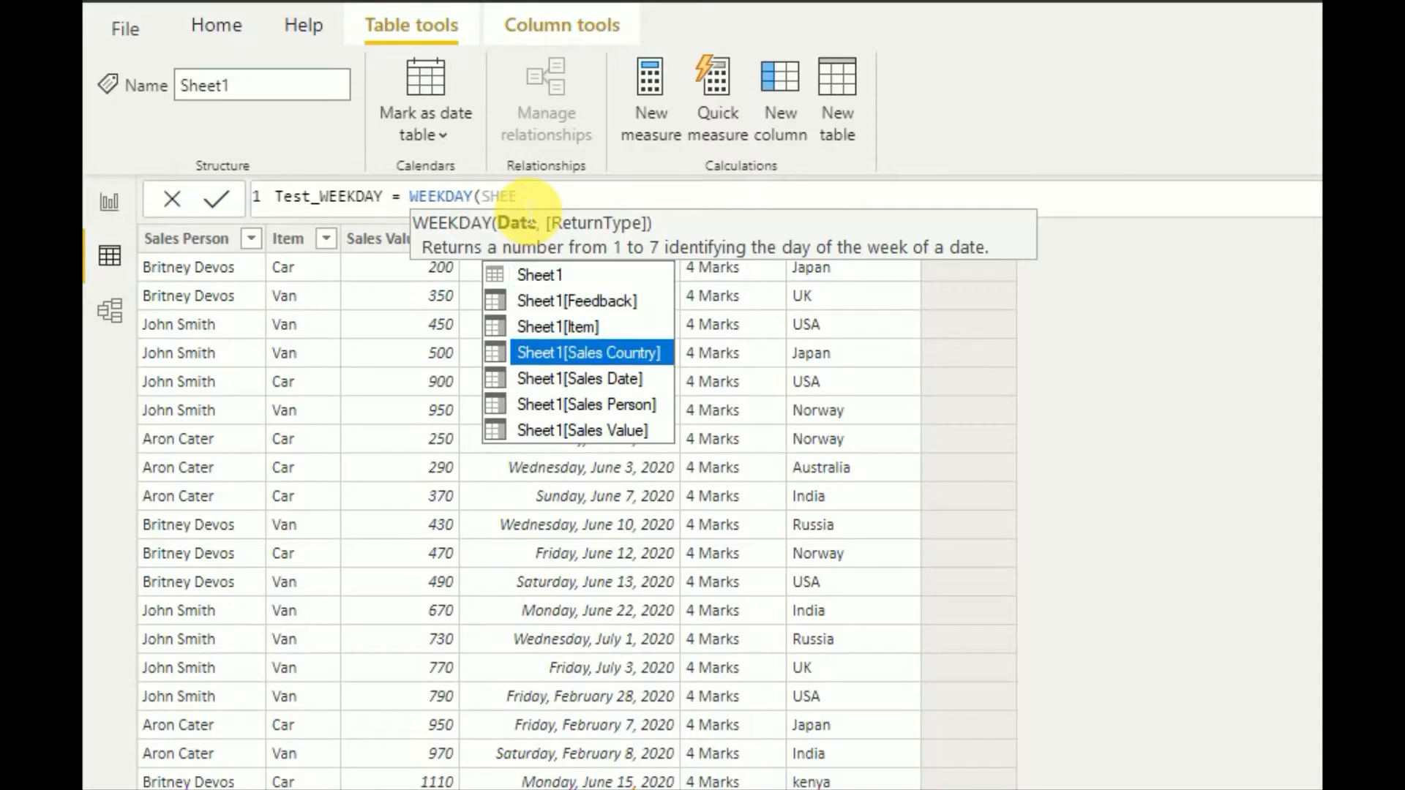
key(Down)
key(Tab)
text(.)
key(Tab)
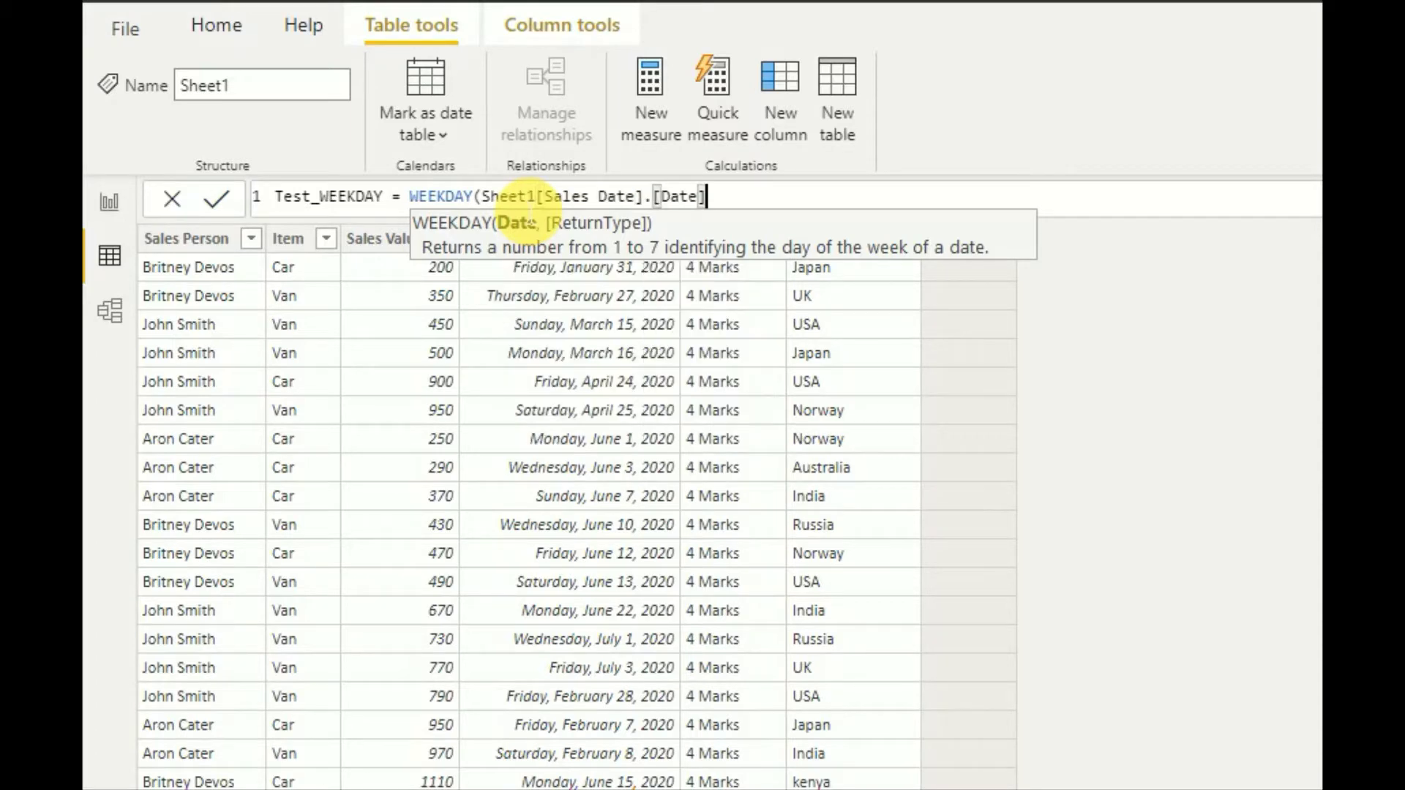
text(,)
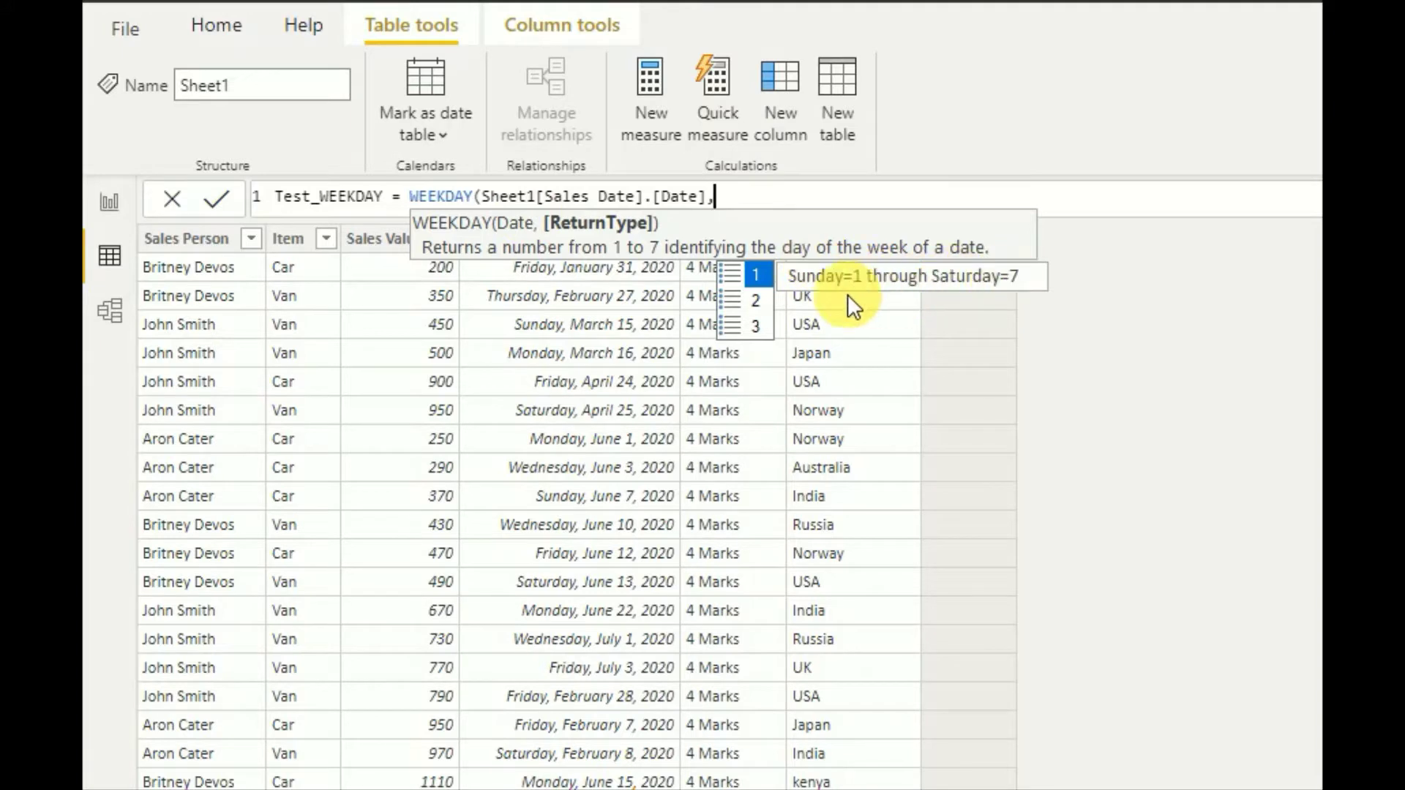
key(Down)
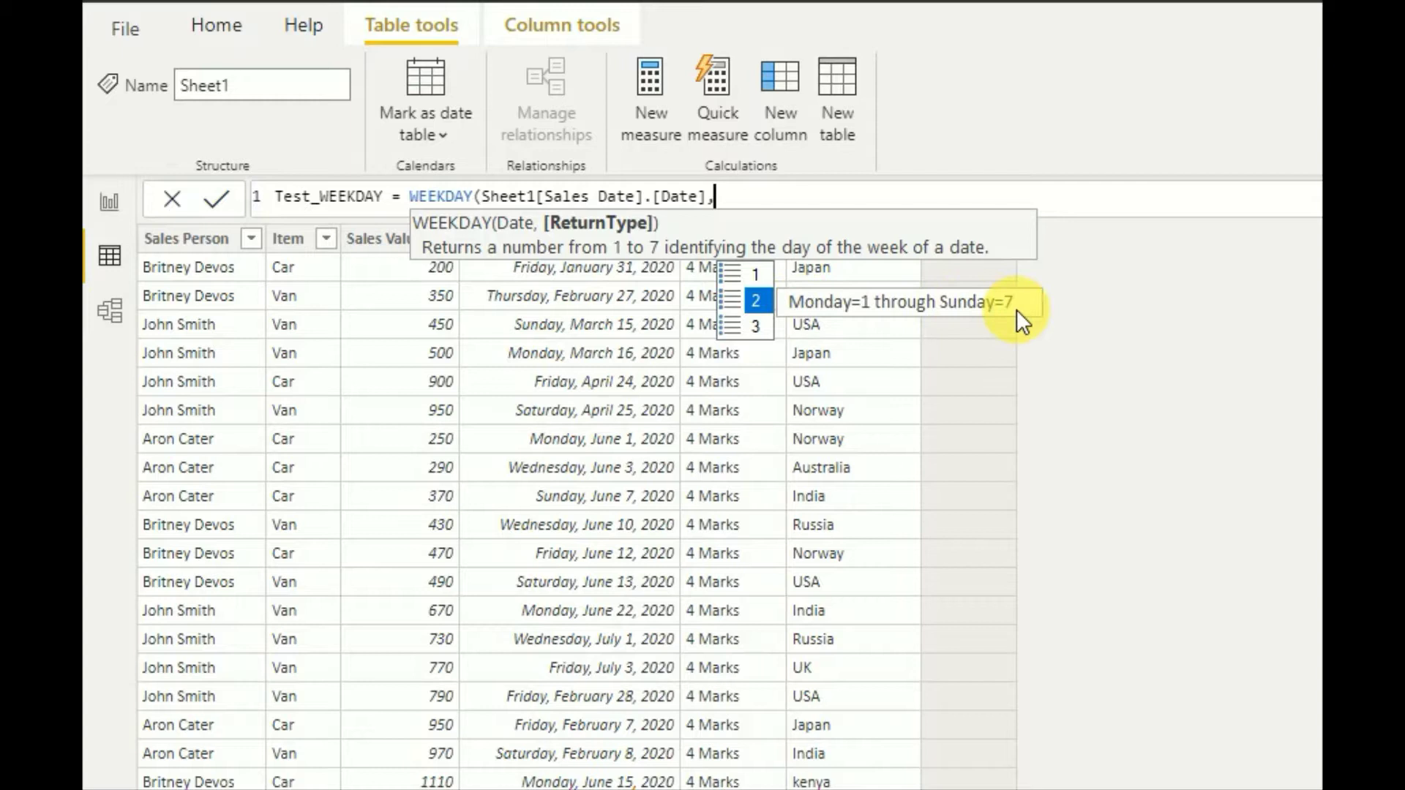
key(Down)
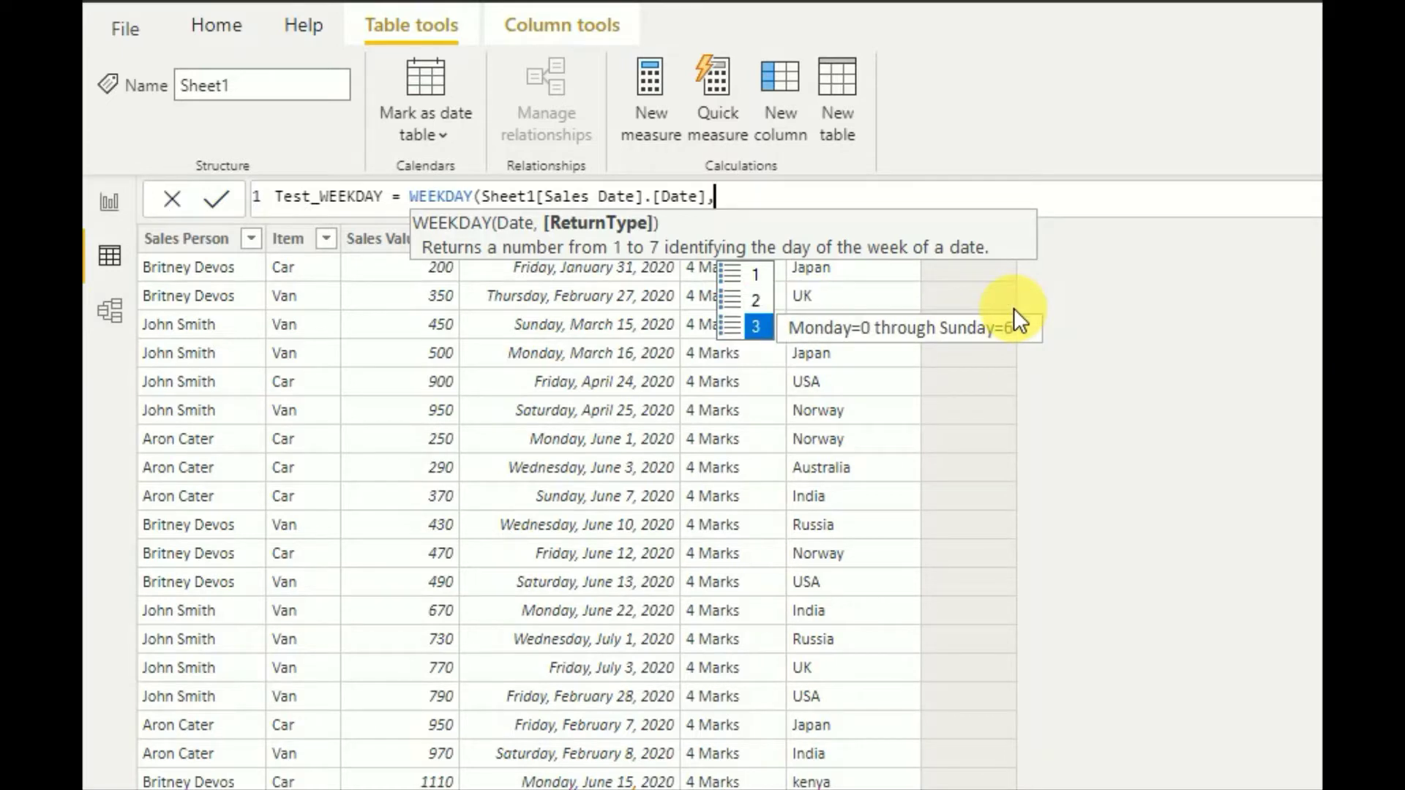
key(Up)
key(Up)
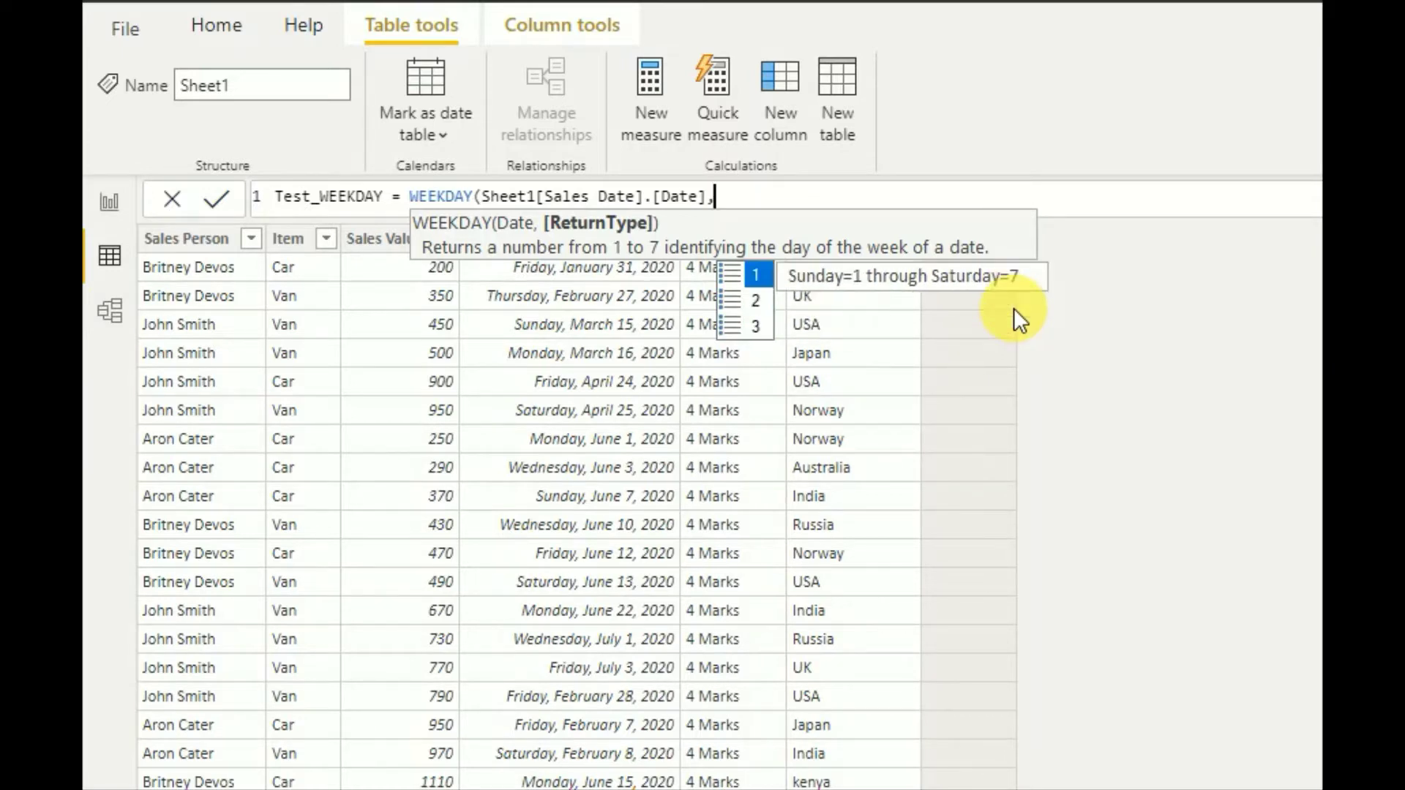
key(Tab)
Close and commit the WEEKDAY formula so Test_WEEKDAY shows weekday numbers 1–7.
text())
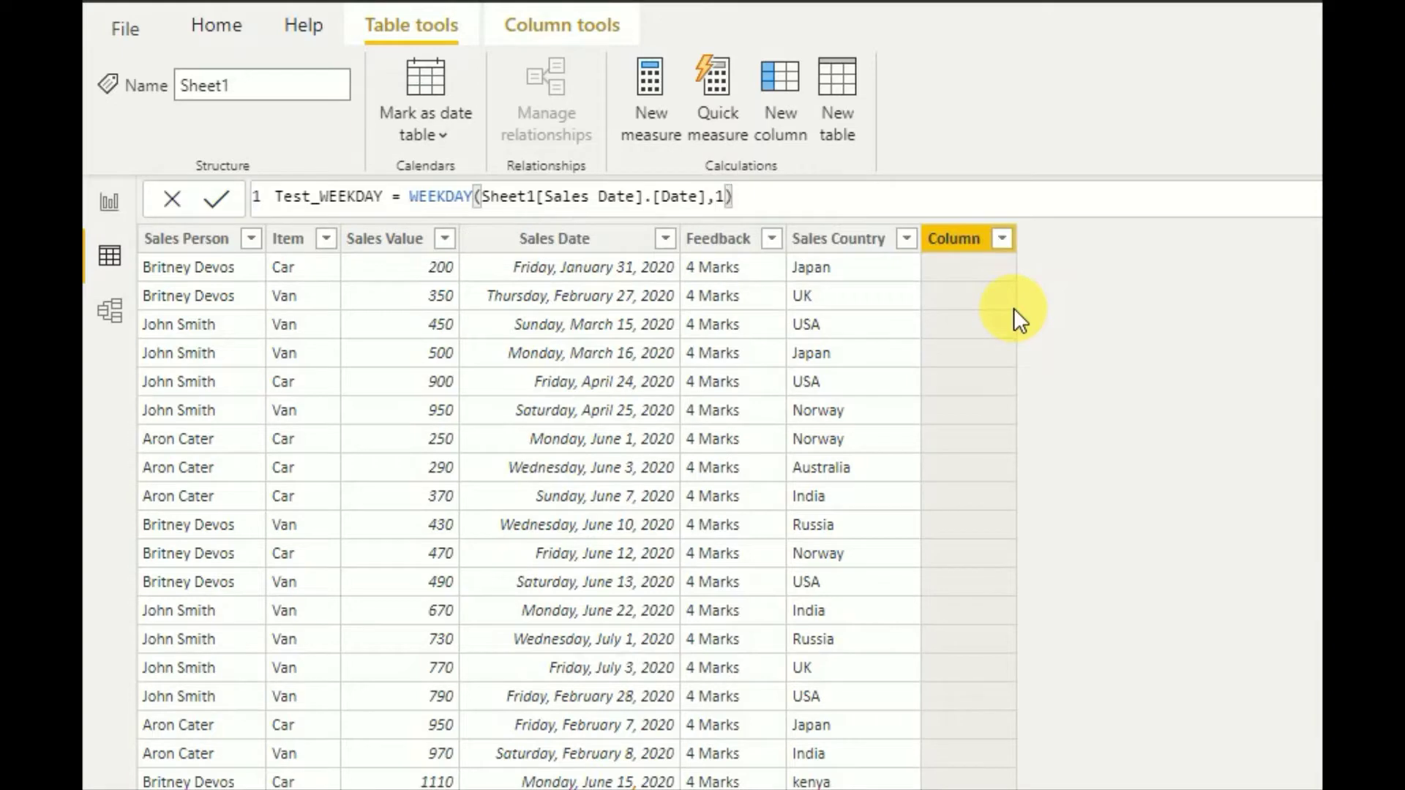
key(Return)
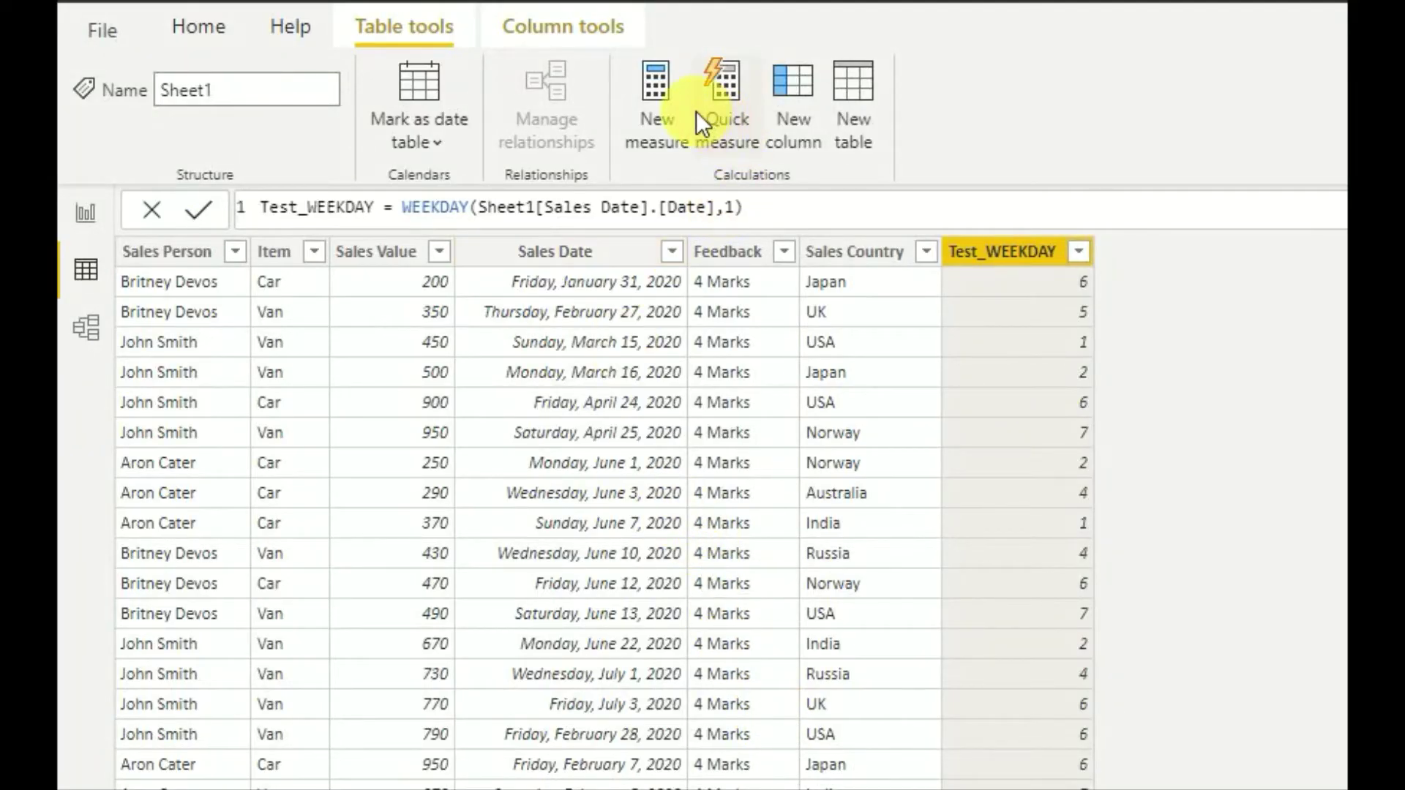
Start a new column named TEST_DATEADD that uses the DATEADD function.
click(800, 133)
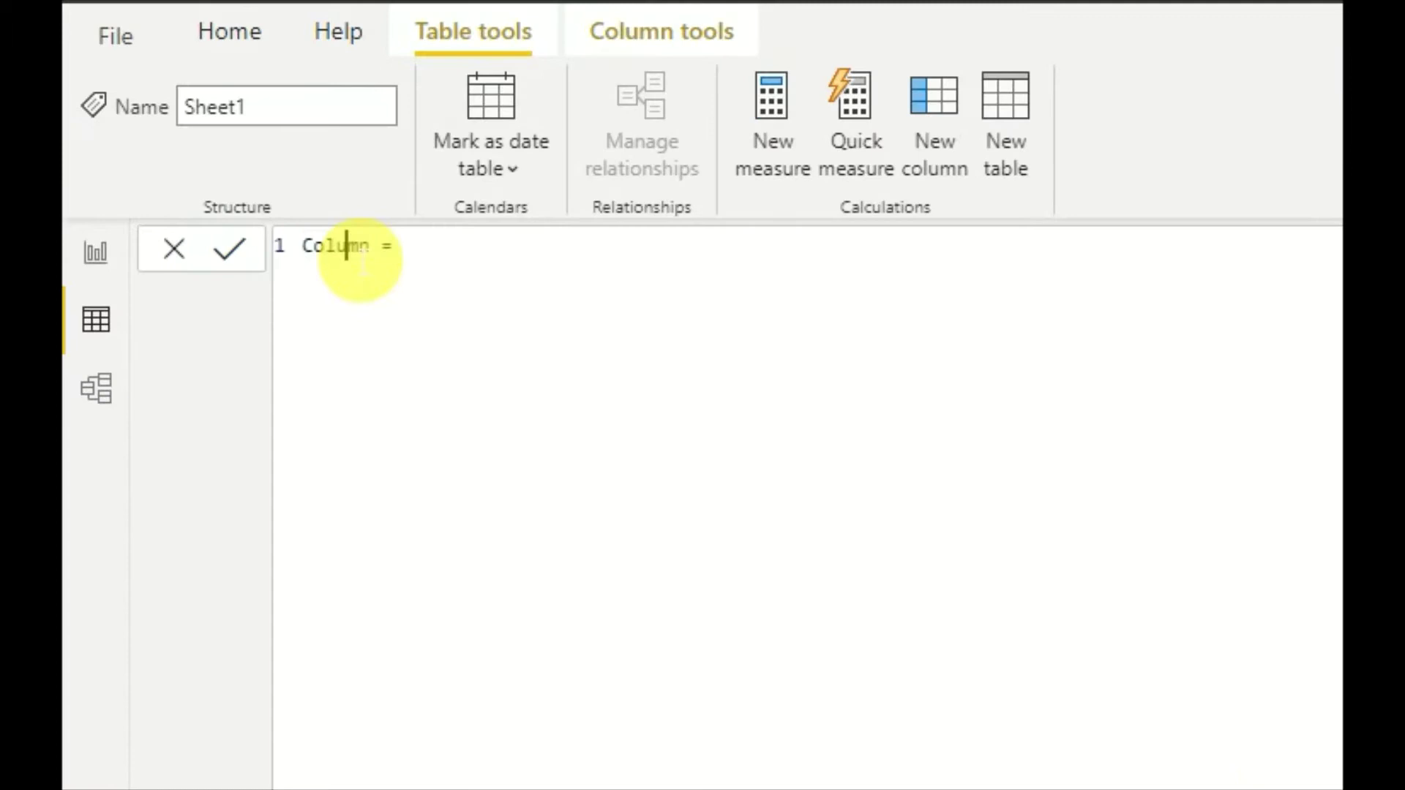
double_click(344, 247)
text(TEST)
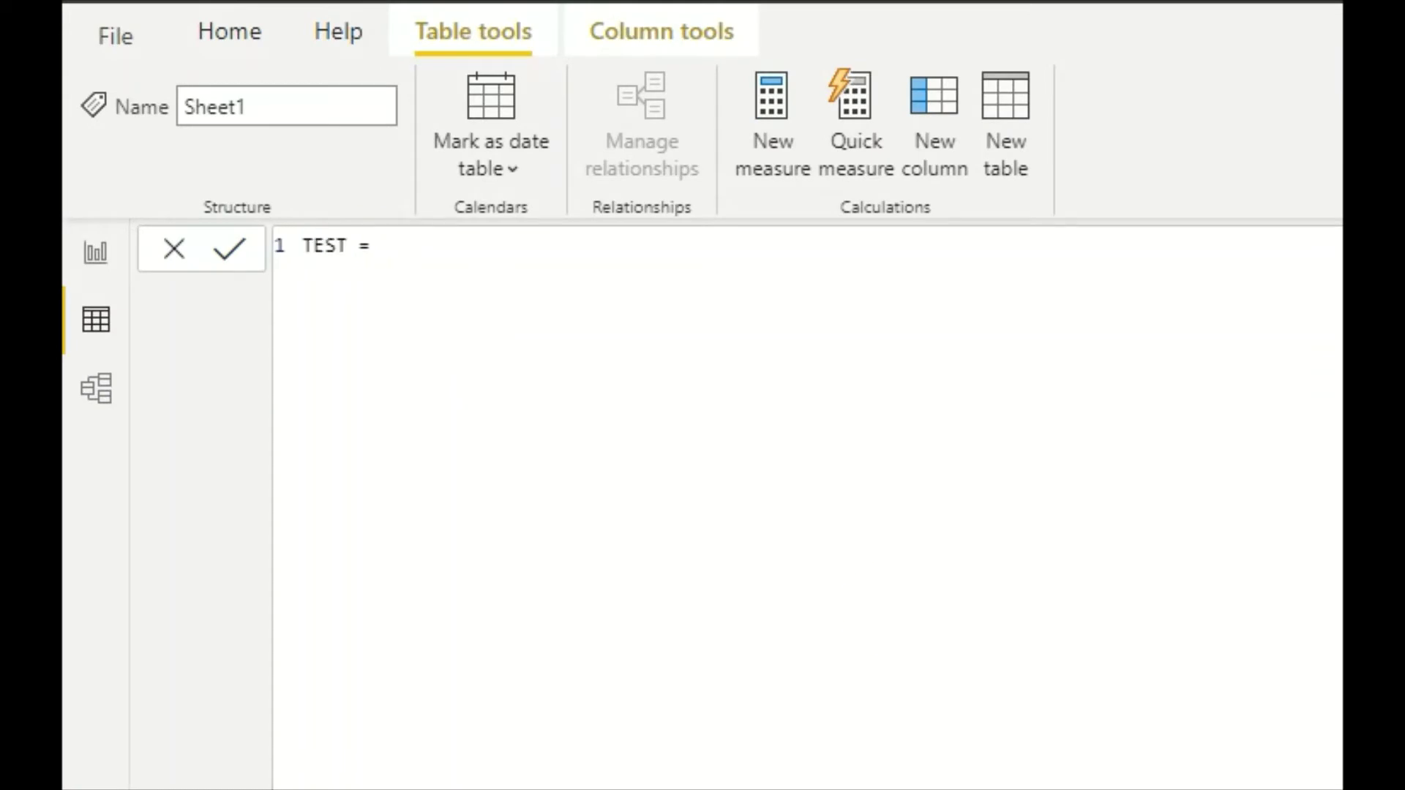
text(_DATEADD)
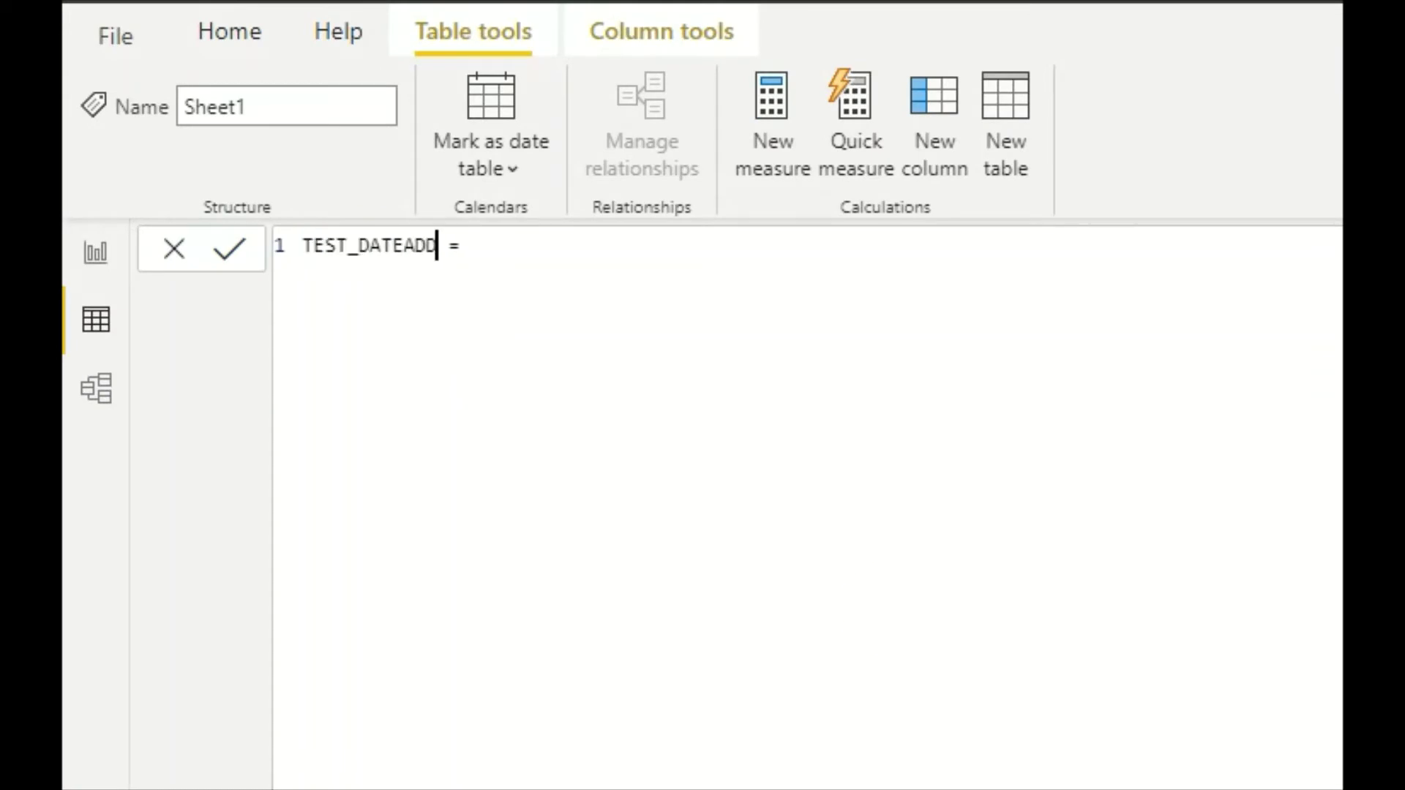
click(600, 265)
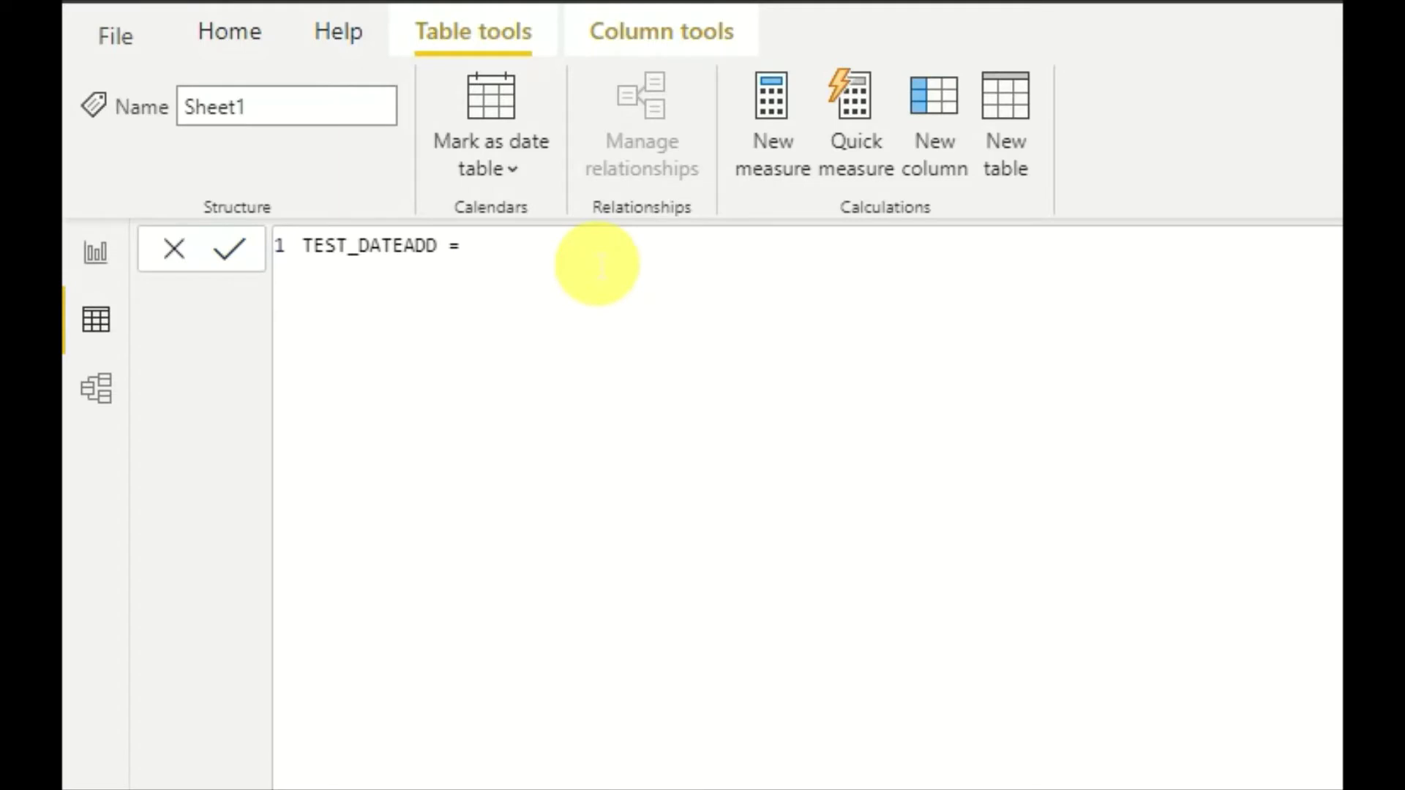
text(DATE)
key(Down)
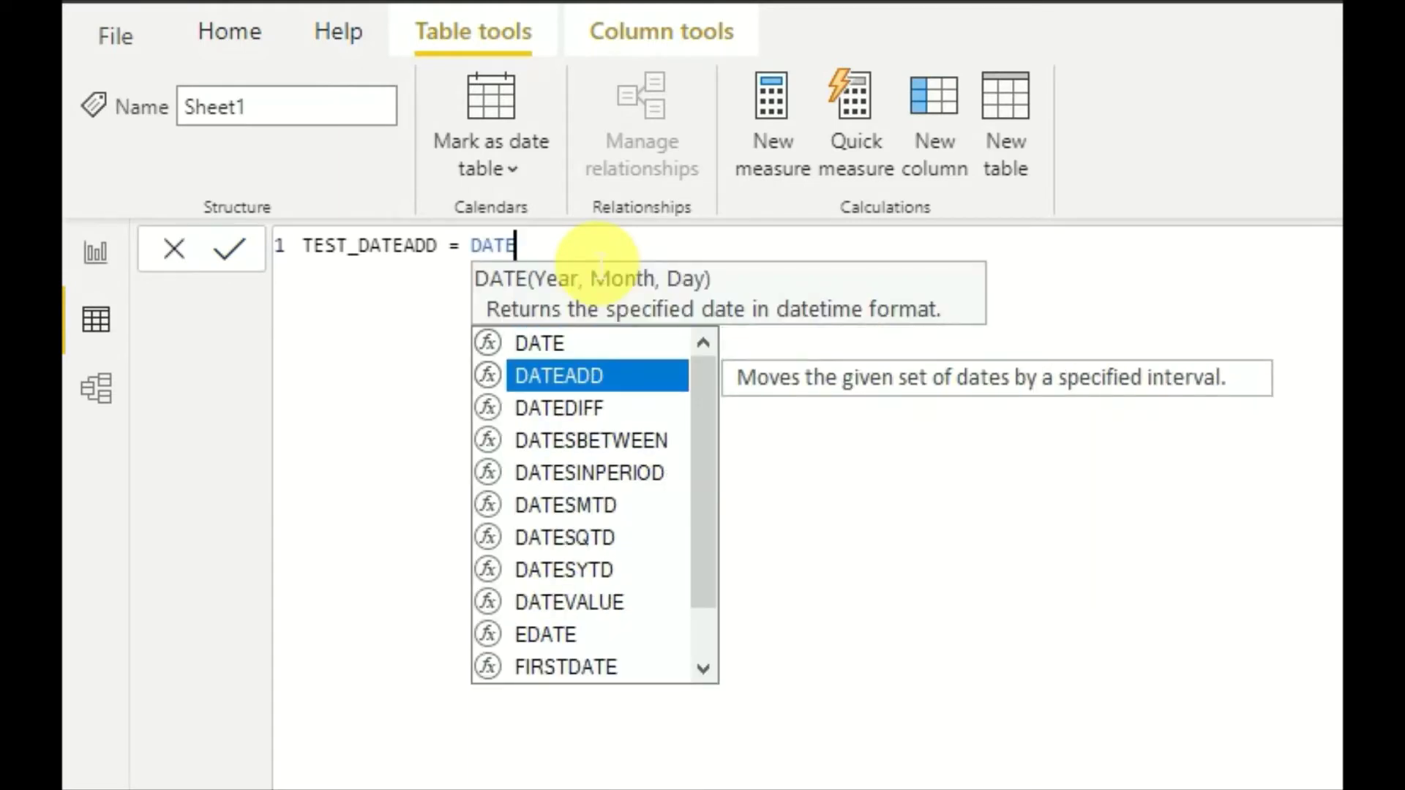
key(Tab)
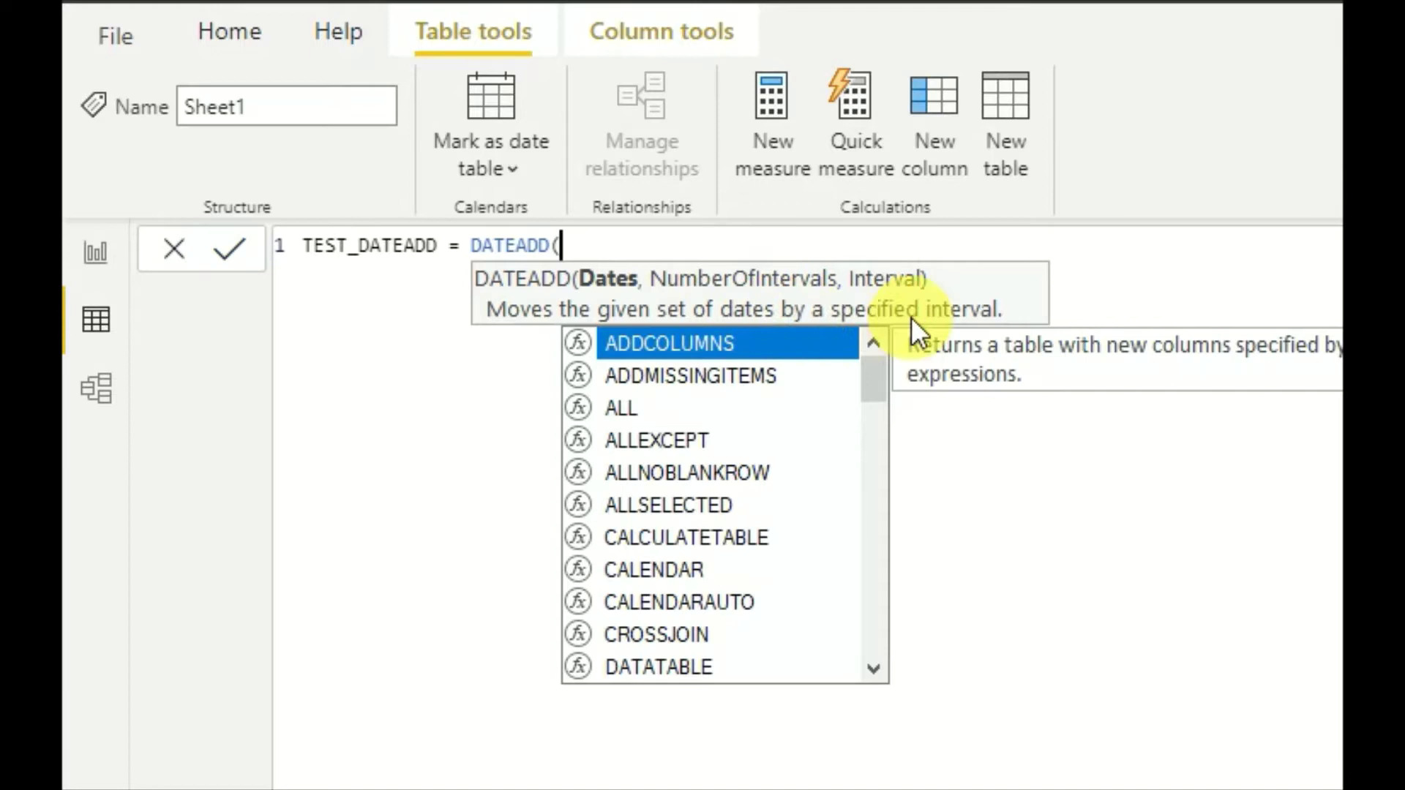
Complete DATEADD with Sheet1[Sales Date].[Date], 1, DAY and commit the formula.
text(Shee)
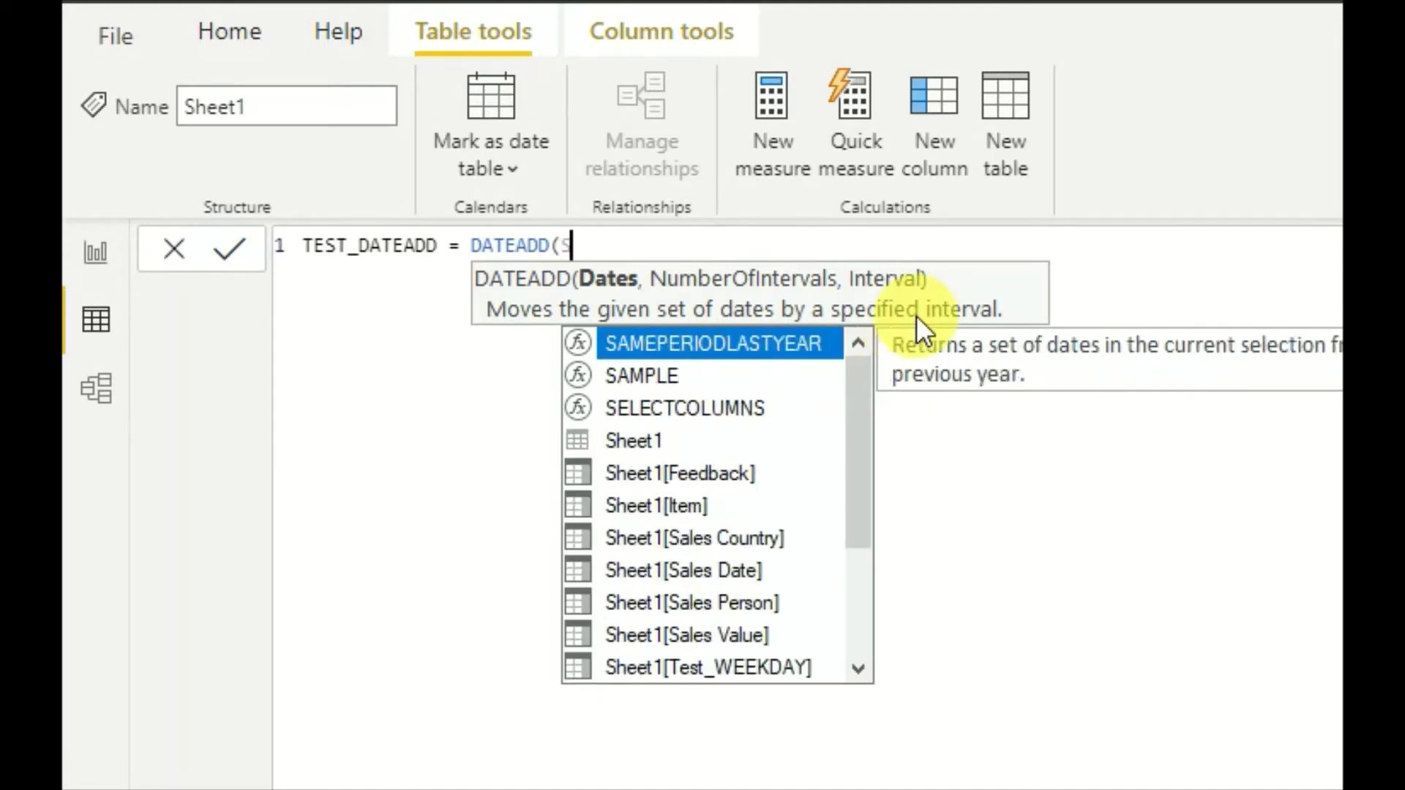
key(Down)
key(Down)
key(Down)
key(Down)
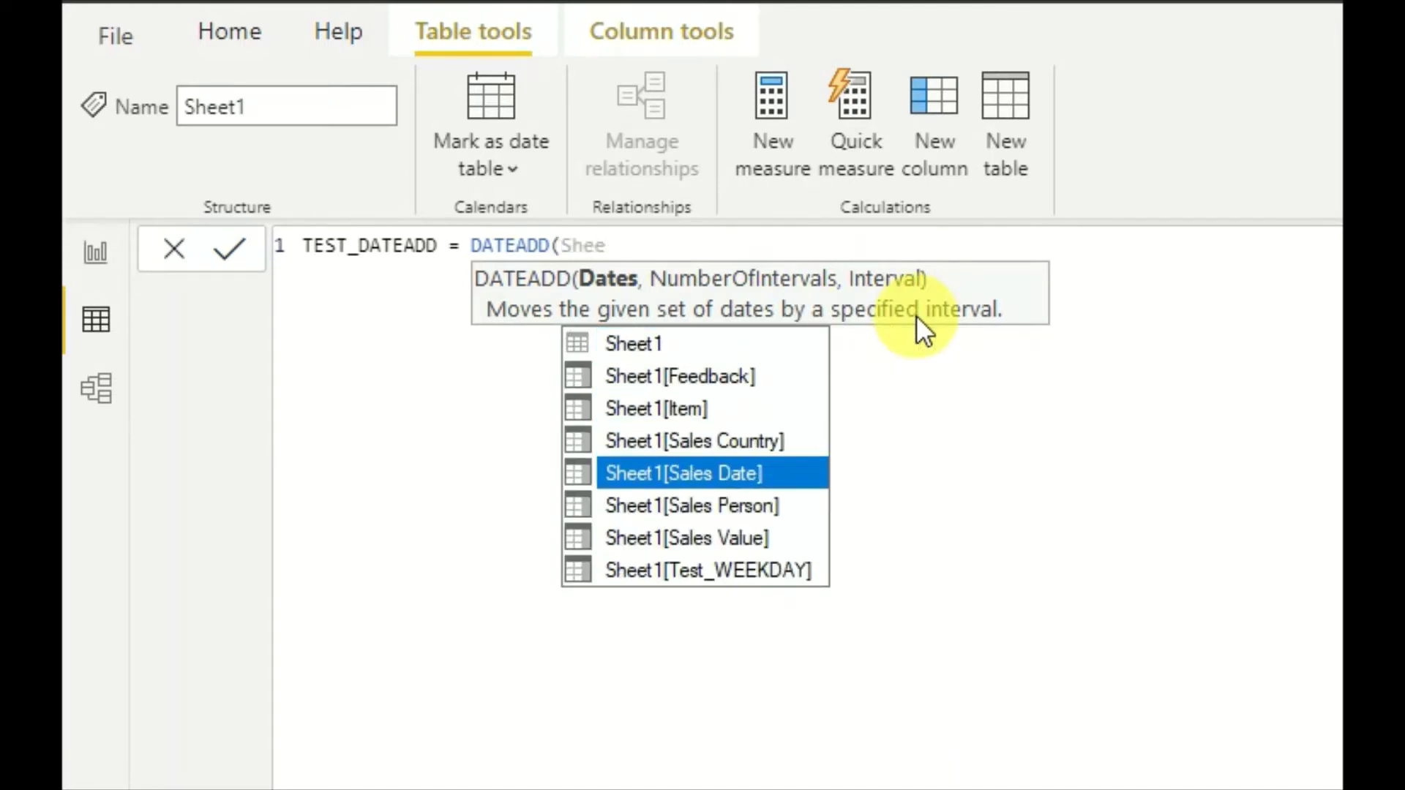
key(Tab)
key(Tab)
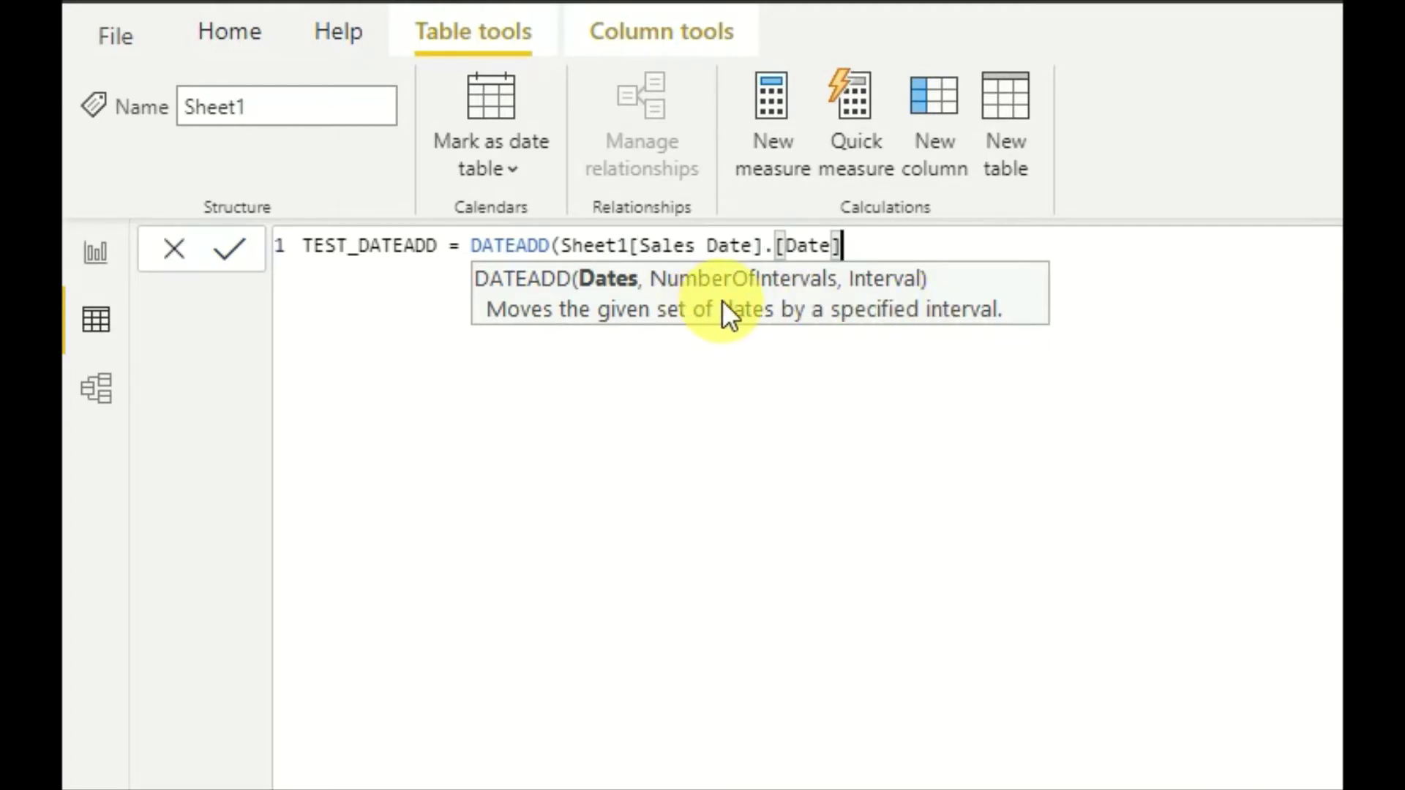
text(,)
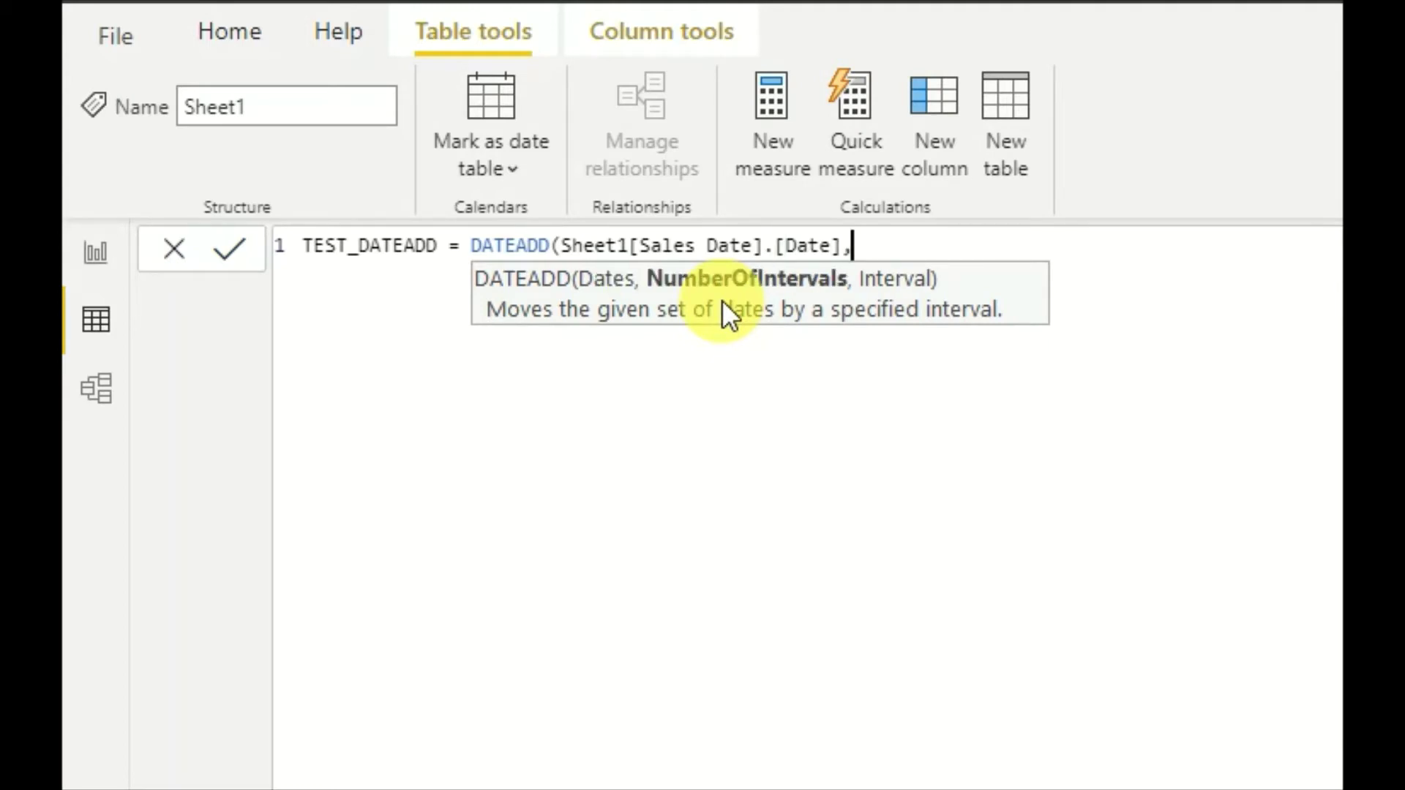
text( 1,)
key(Down)
key(Down)
key(Down)
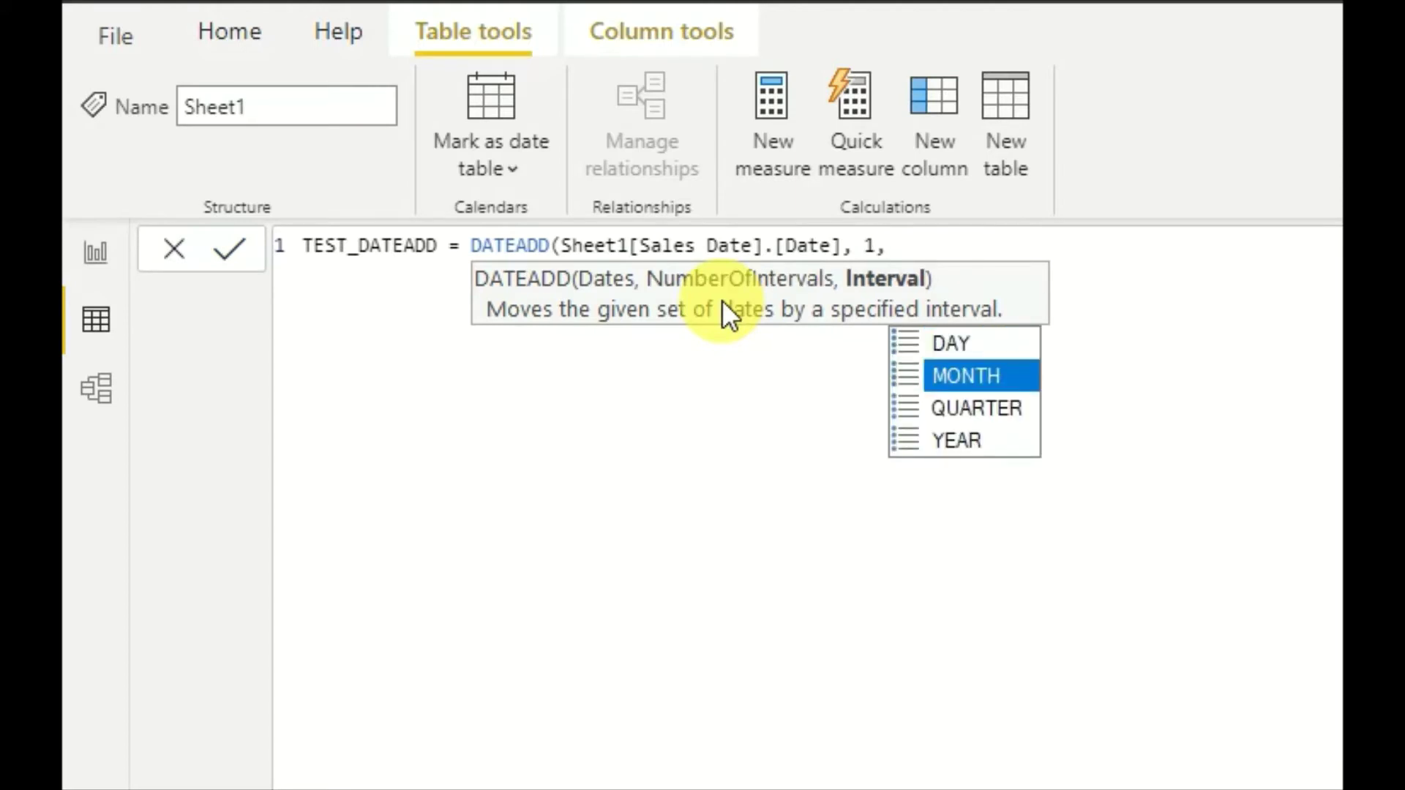
key(Up)
key(Up)
key(Up)
key(Tab)
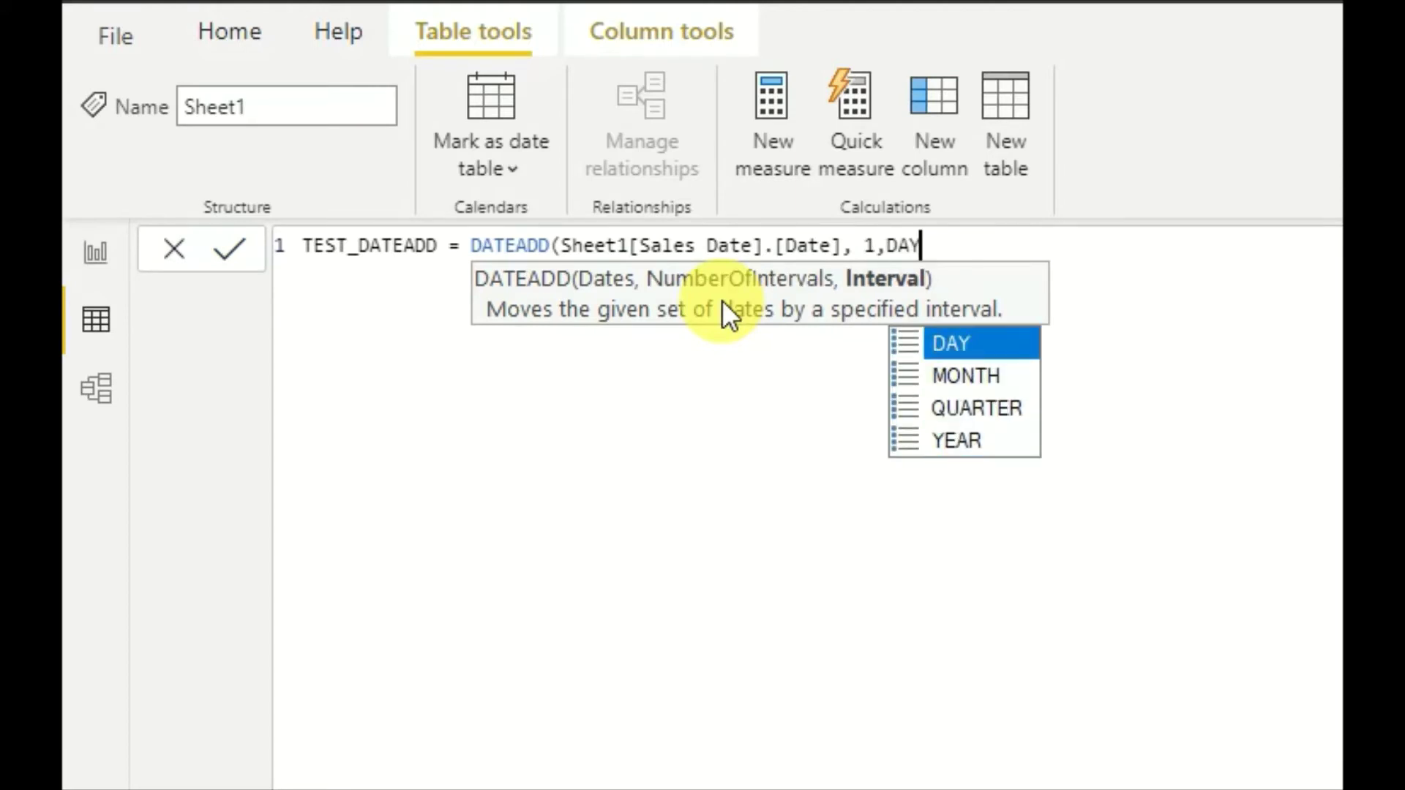
text())
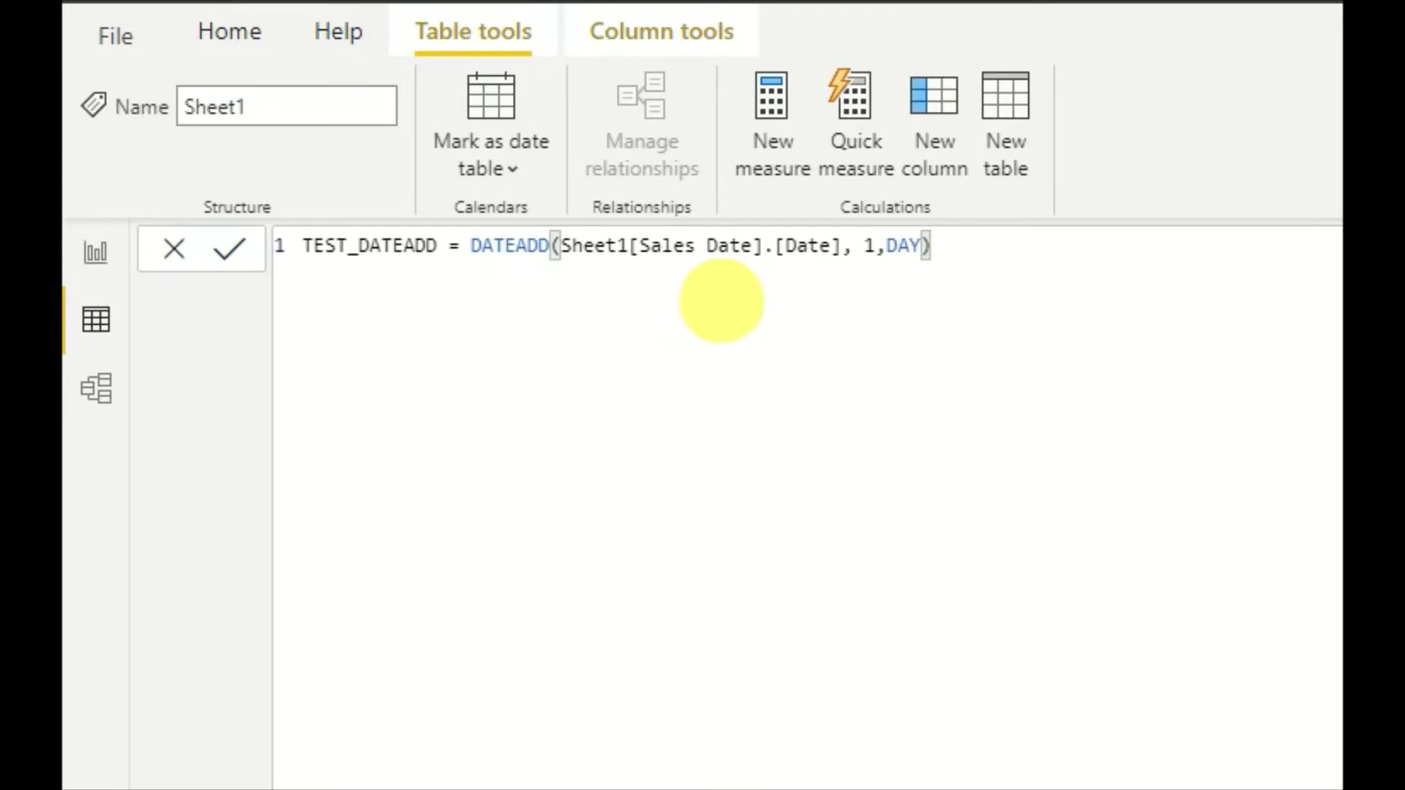
key(Return)
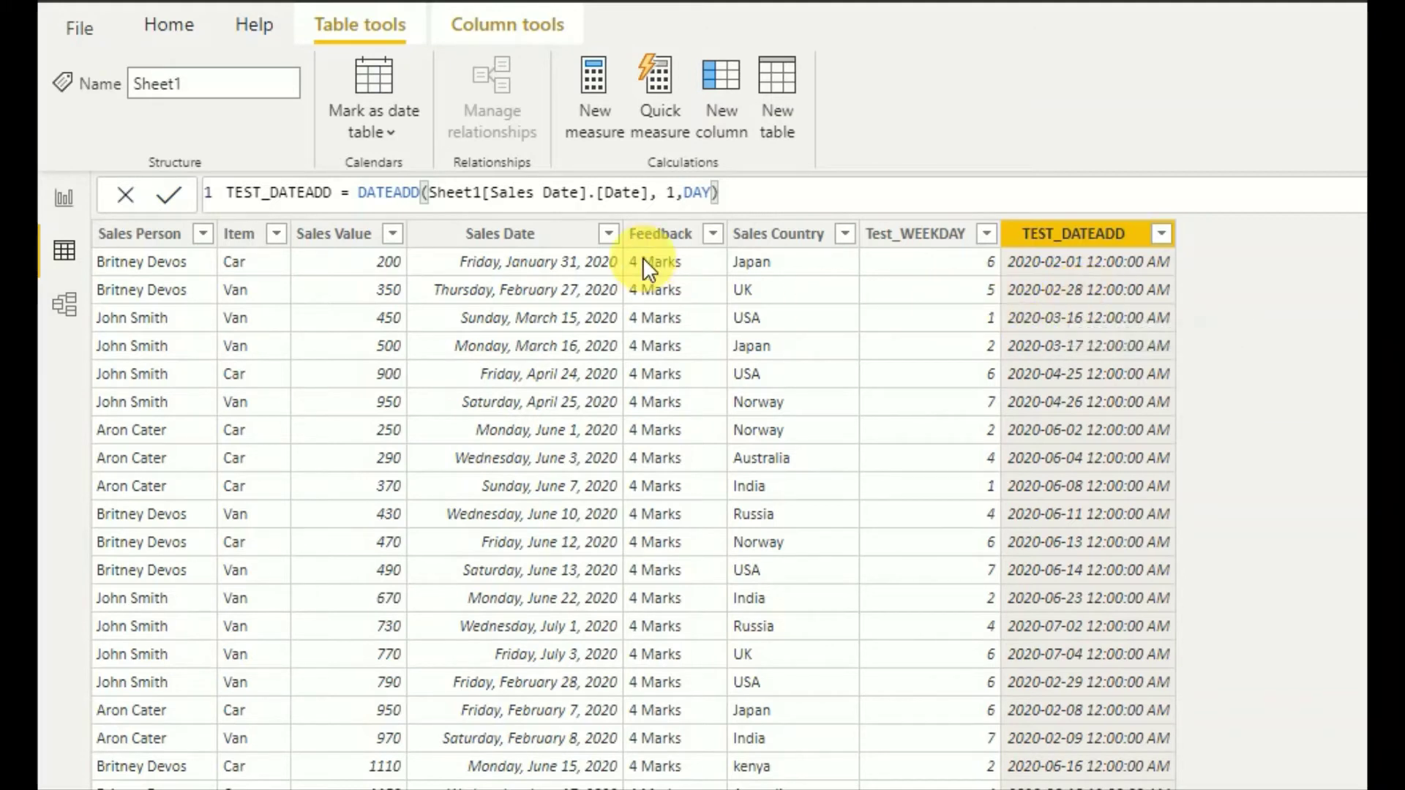
Place the cursor at the DATEADD interval number in the TEST_DATEADD formula.
click(659, 193)
Change the DATEADD interval to -1, commit it, and highlight -1 and DATEADD.
key(Right)
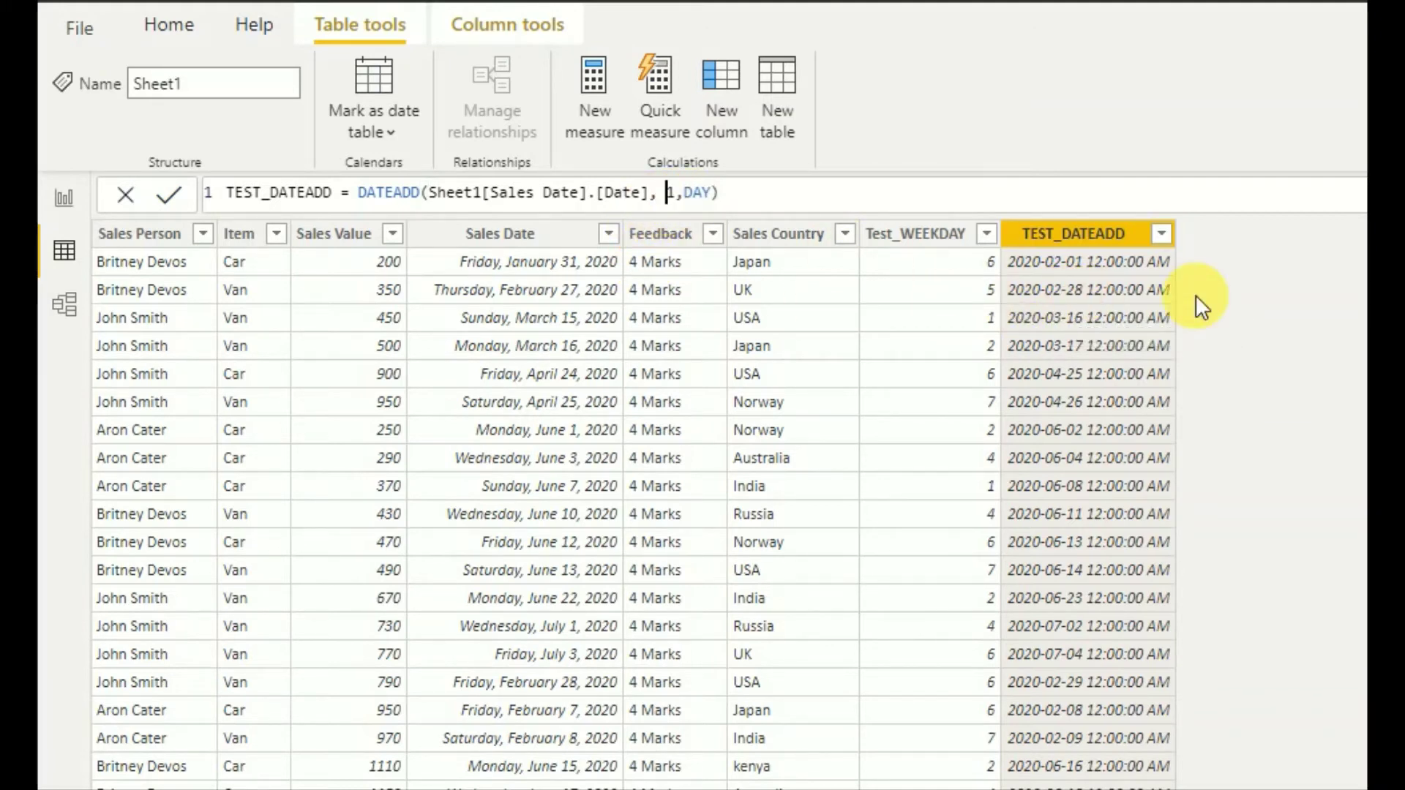
text(-)
key(Return)
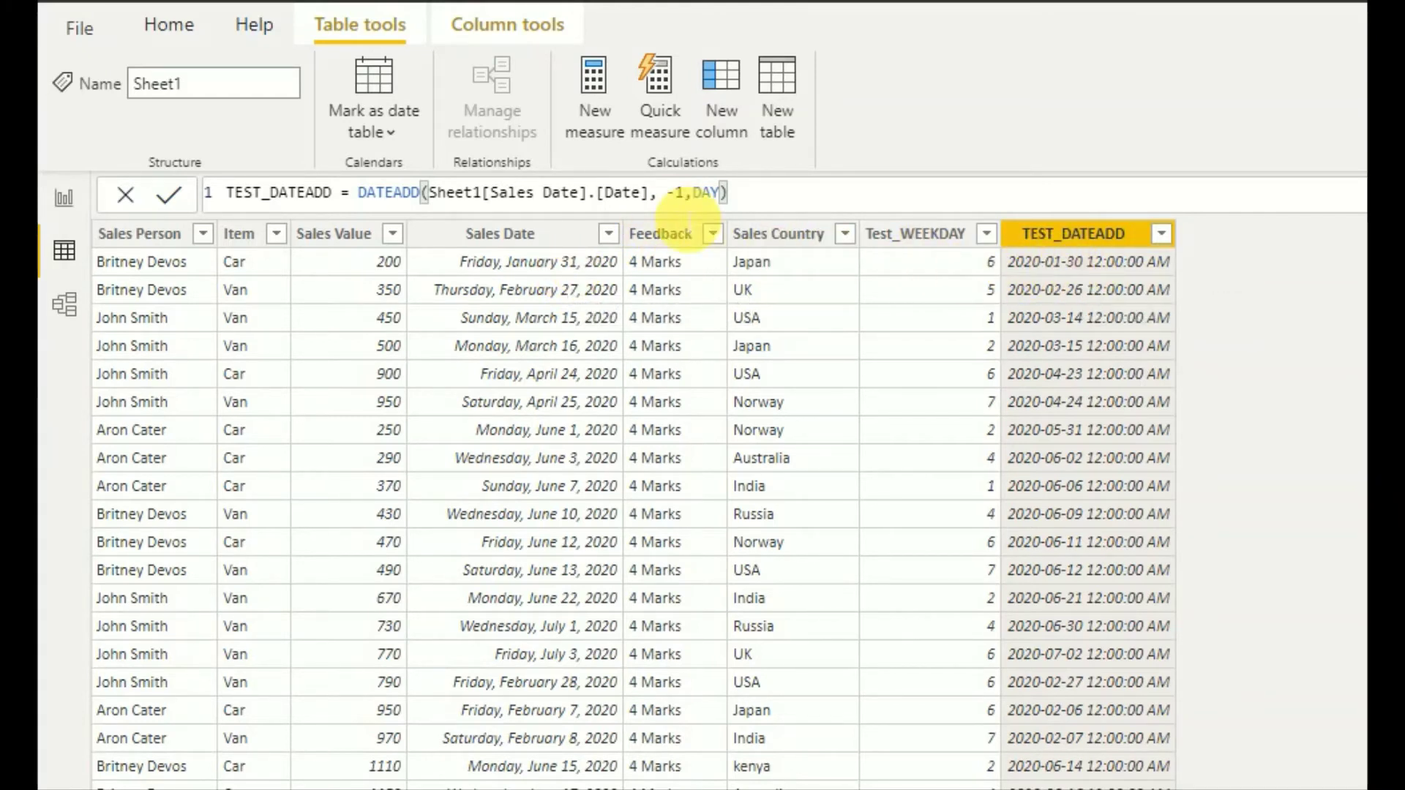
drag(691, 192, 666, 193)
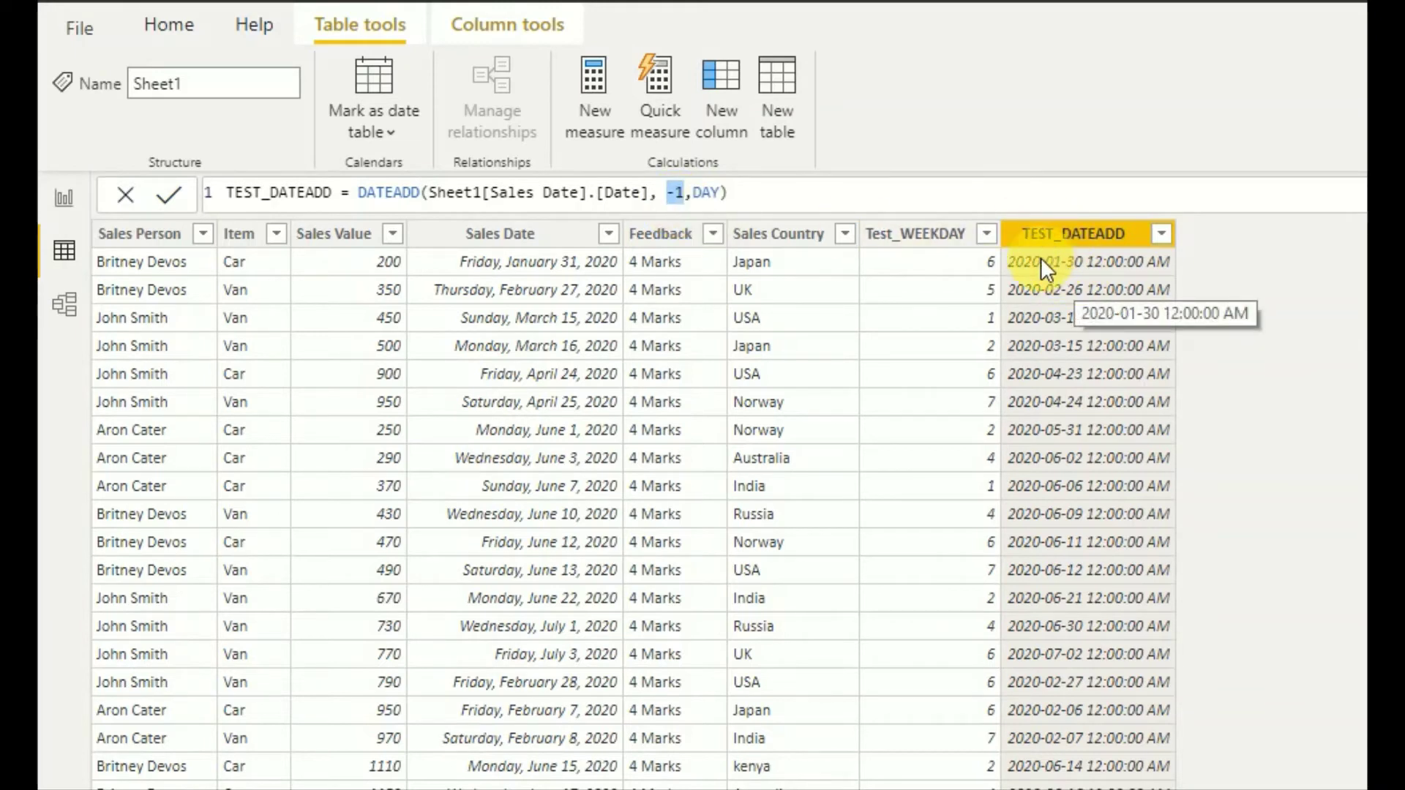
double_click(380, 192)
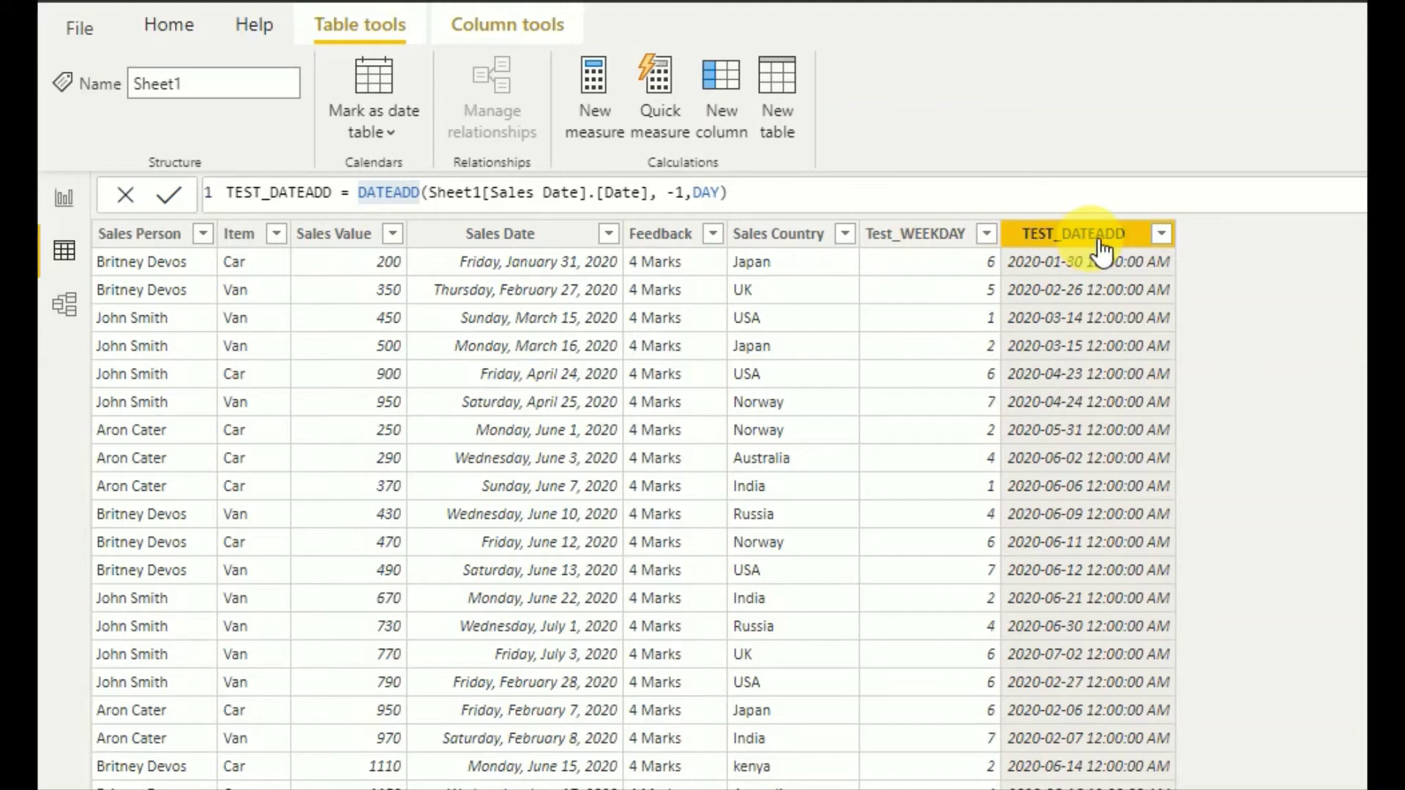
Start a new Start_DATE_of_the_week column using DATEADD over Sheet1[Sales Date].[Date].
click(720, 110)
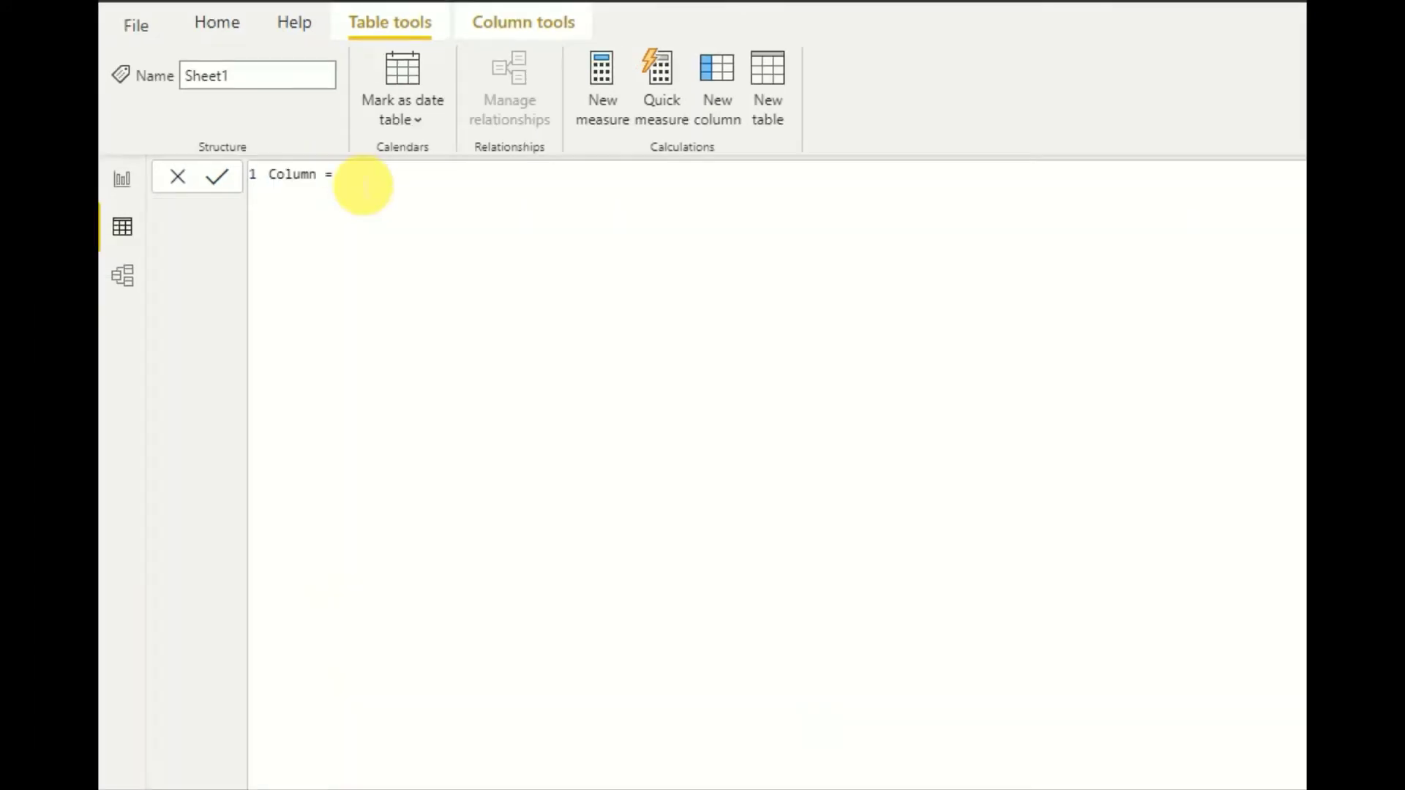
double_click(289, 179)
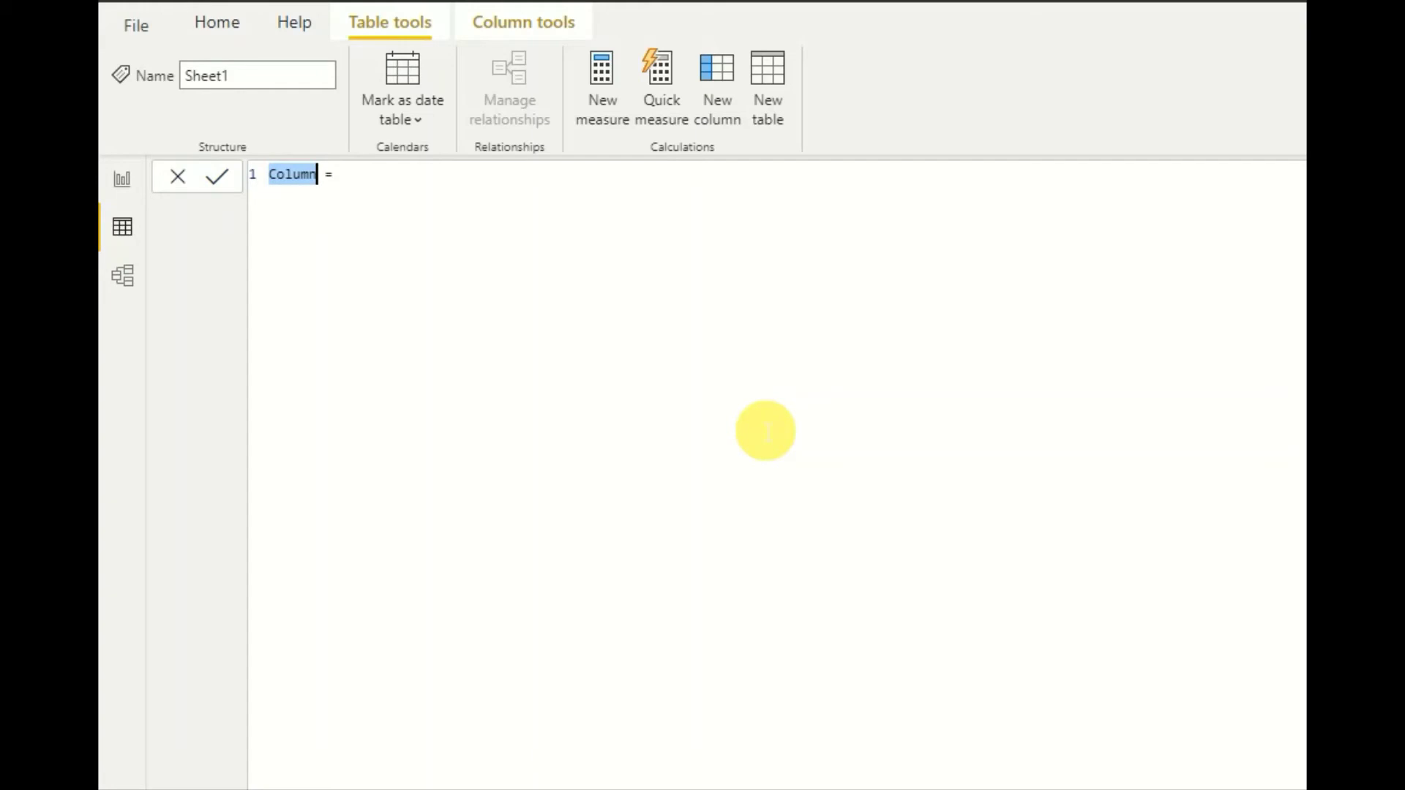
text(Start_D)
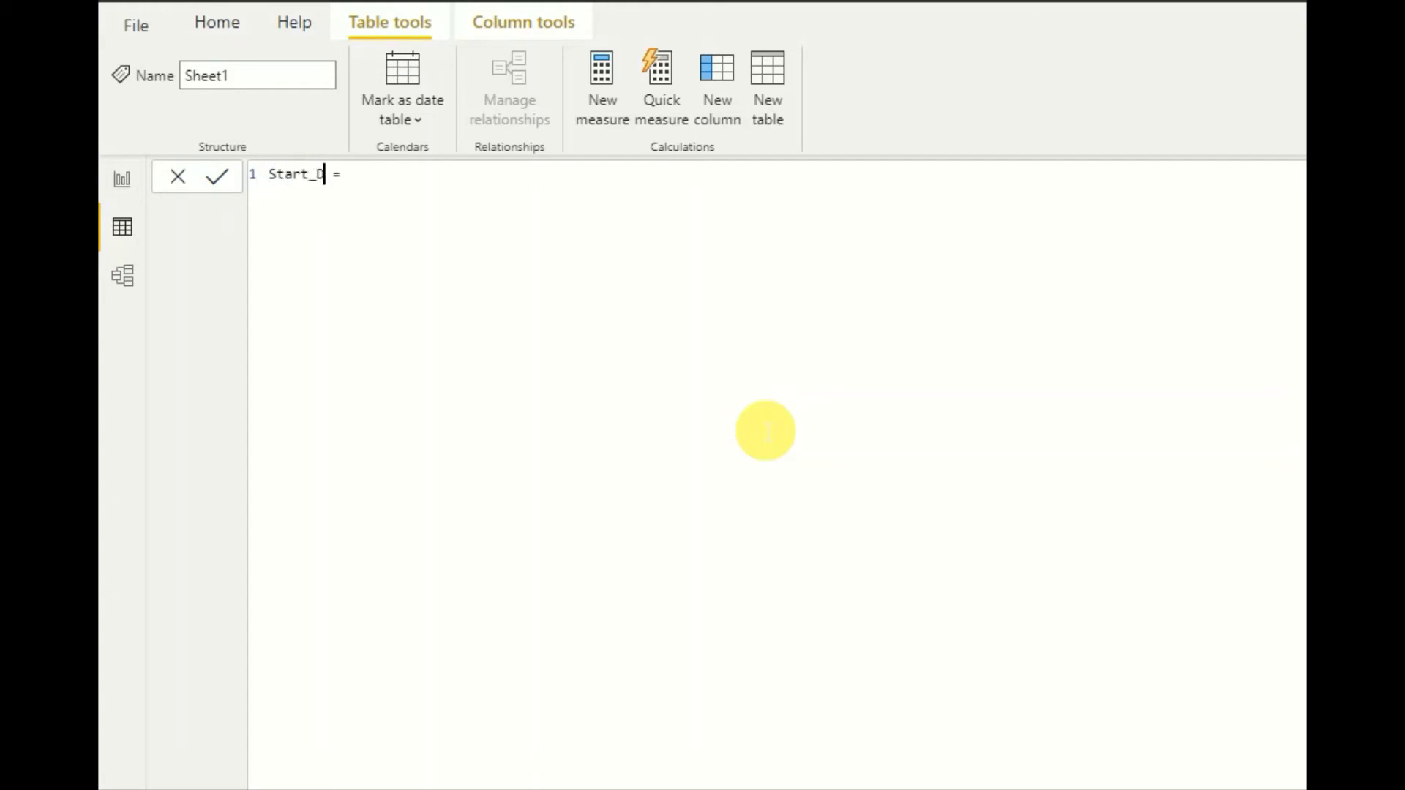
text(ATE_of_the)
key(BackSpace)
text(_week = )
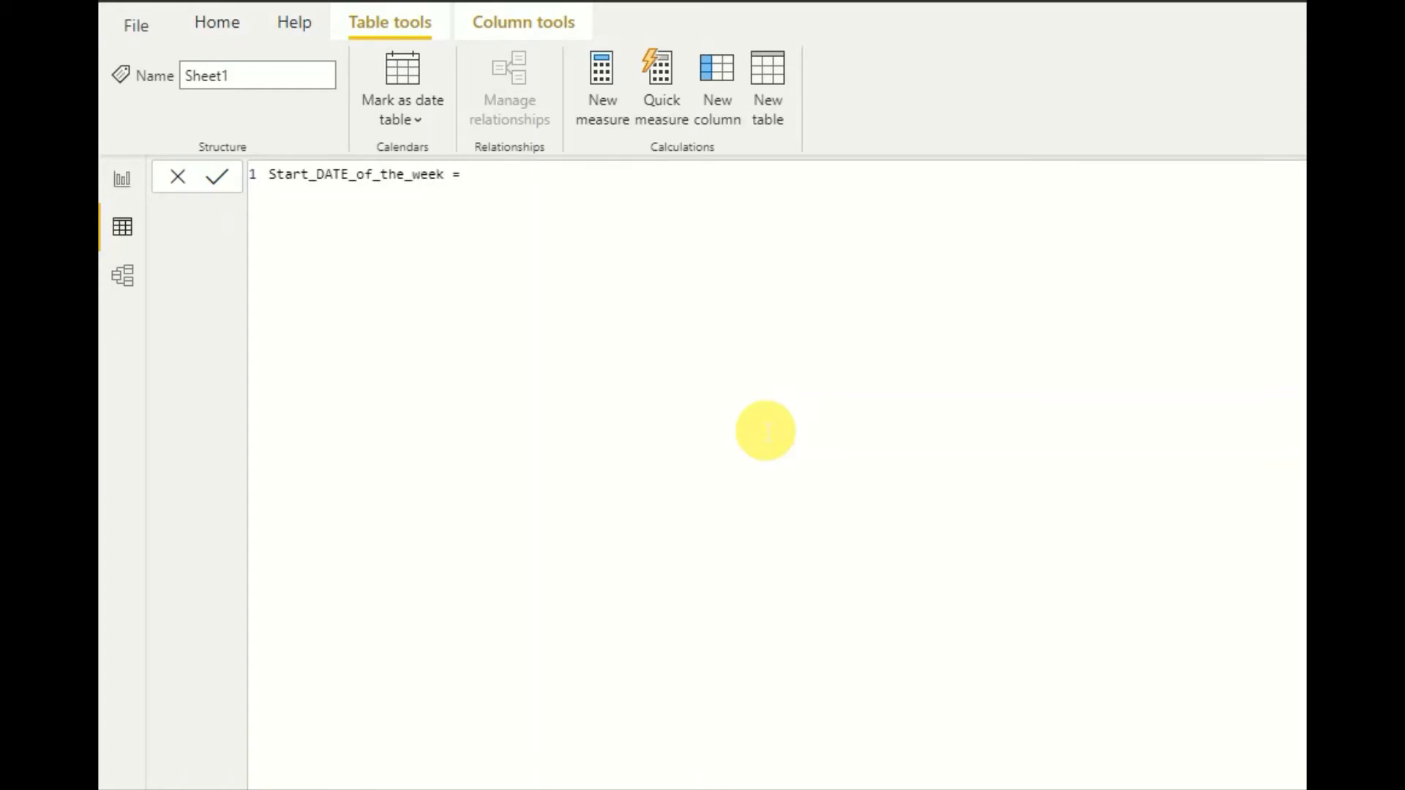
text(DATE)
key(Down)
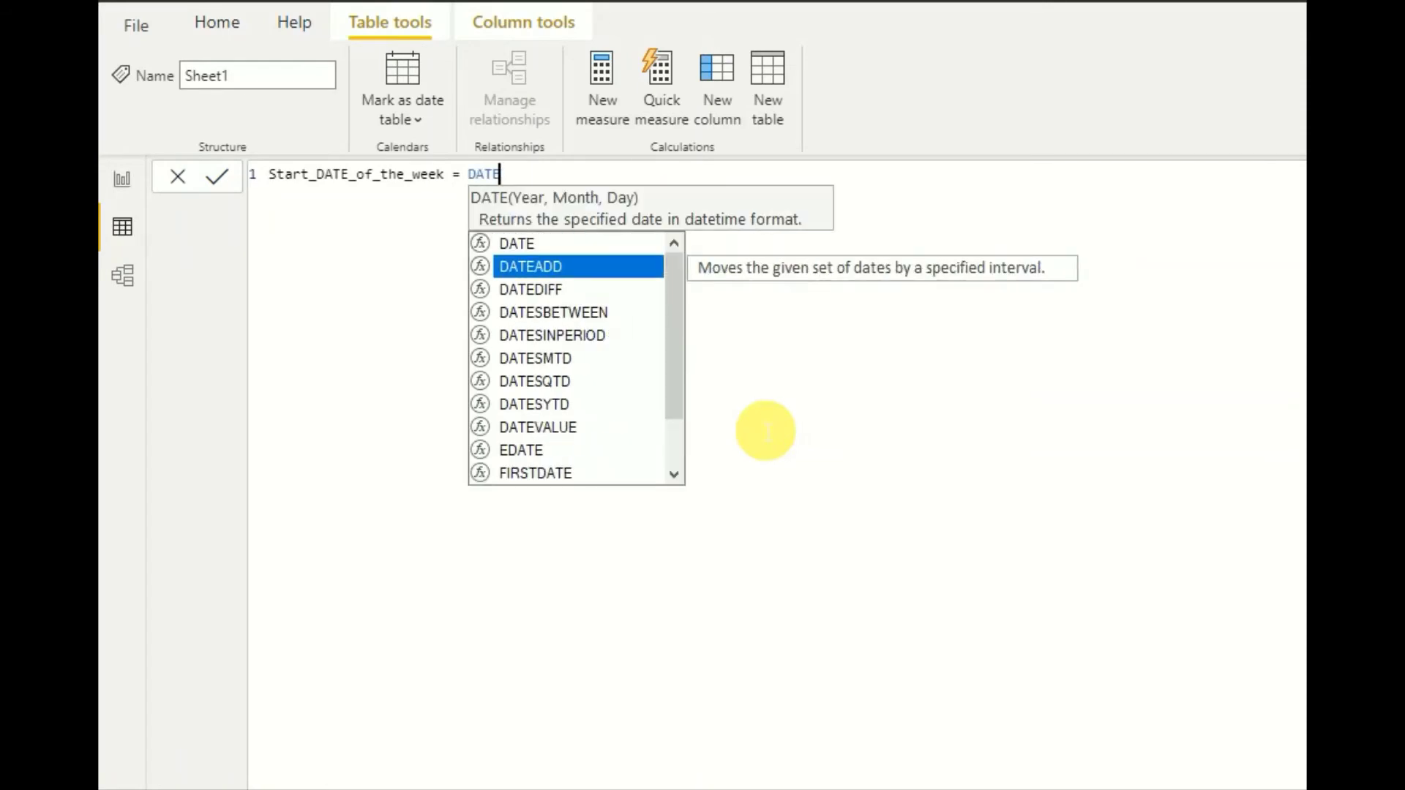
key(Tab)
text(She)
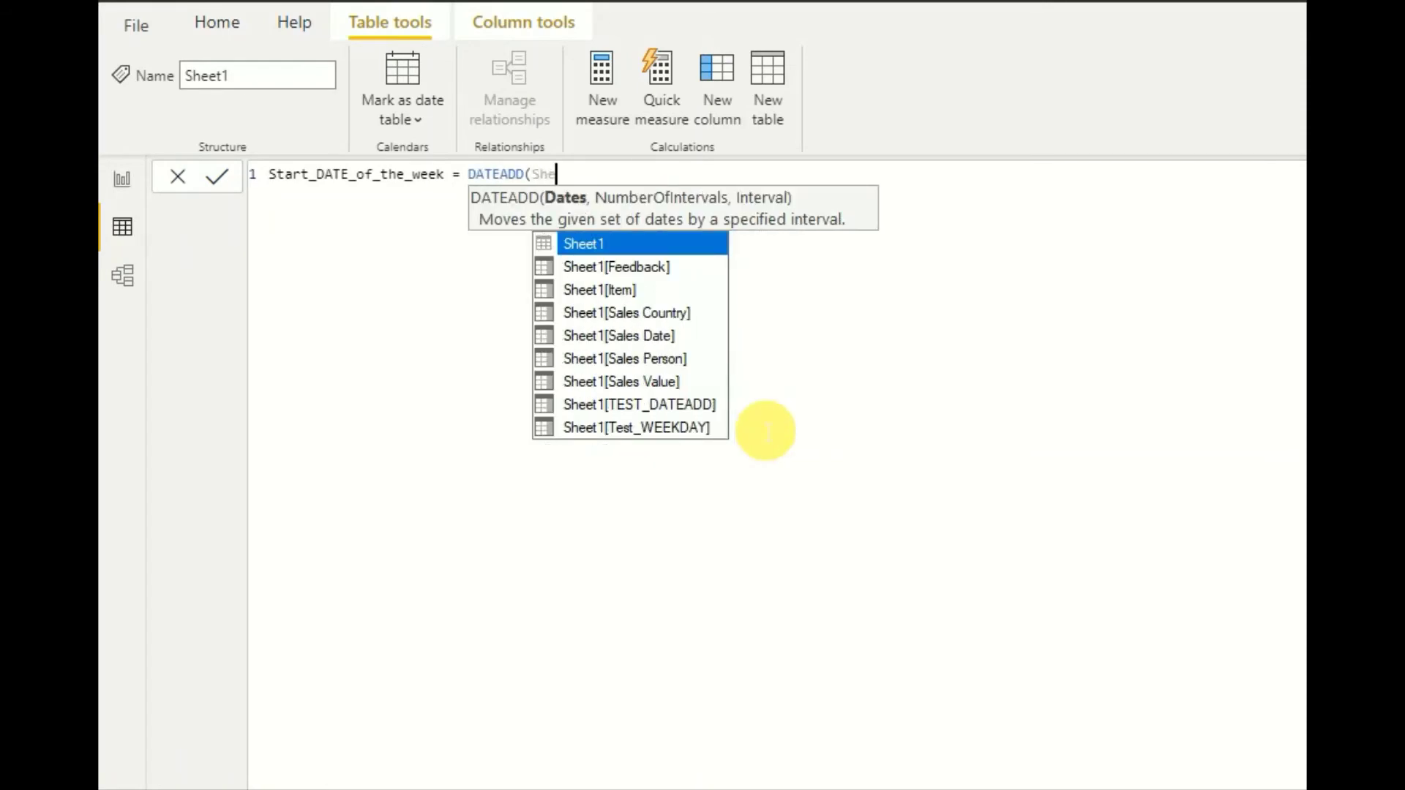
key(Down)
key(Down)
key(Down)
key(Down)
key(Tab)
text(.)
key(Tab)
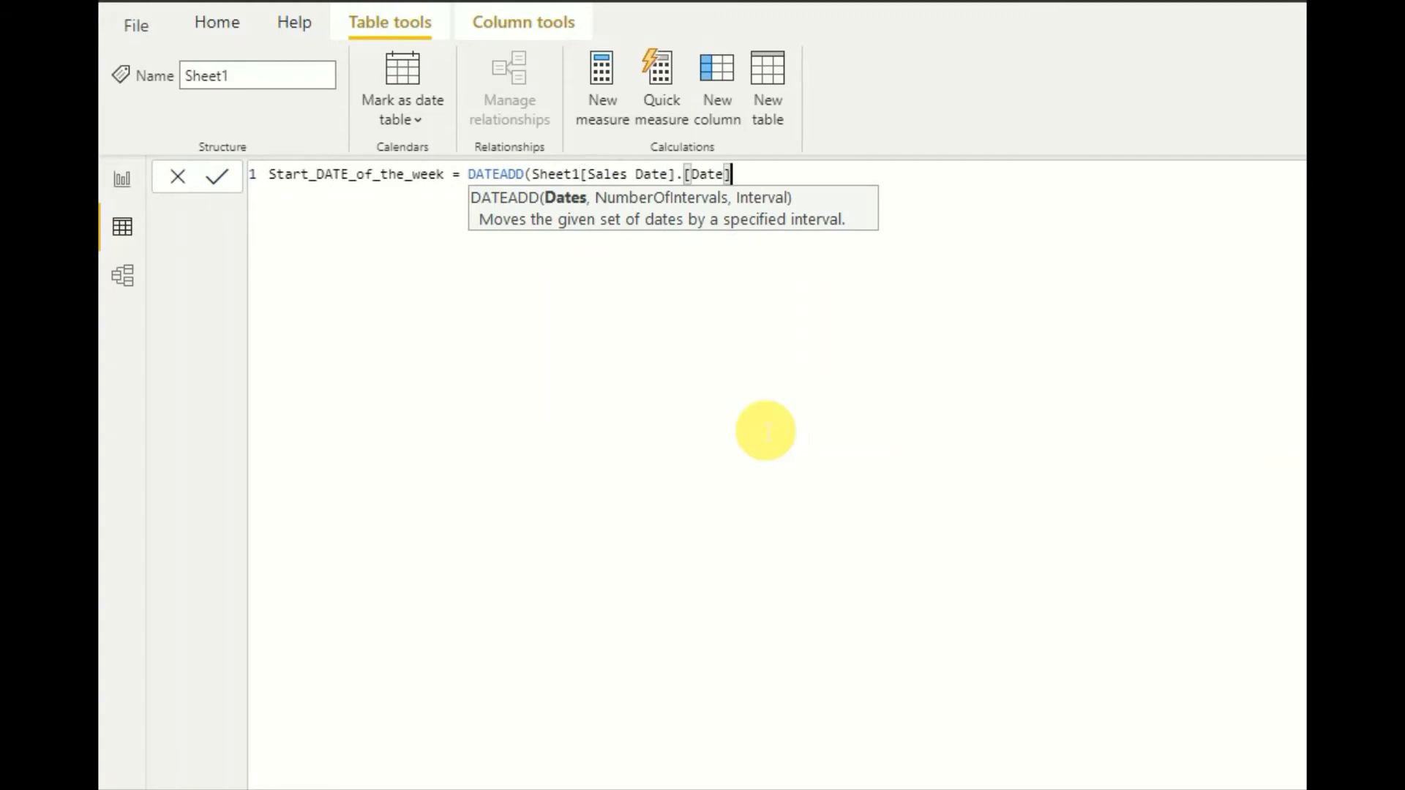
Add -1*WEEKDAY(Sheet1[Sales Date].[Date],1) as the offset and DAY as the interval.
text(,)
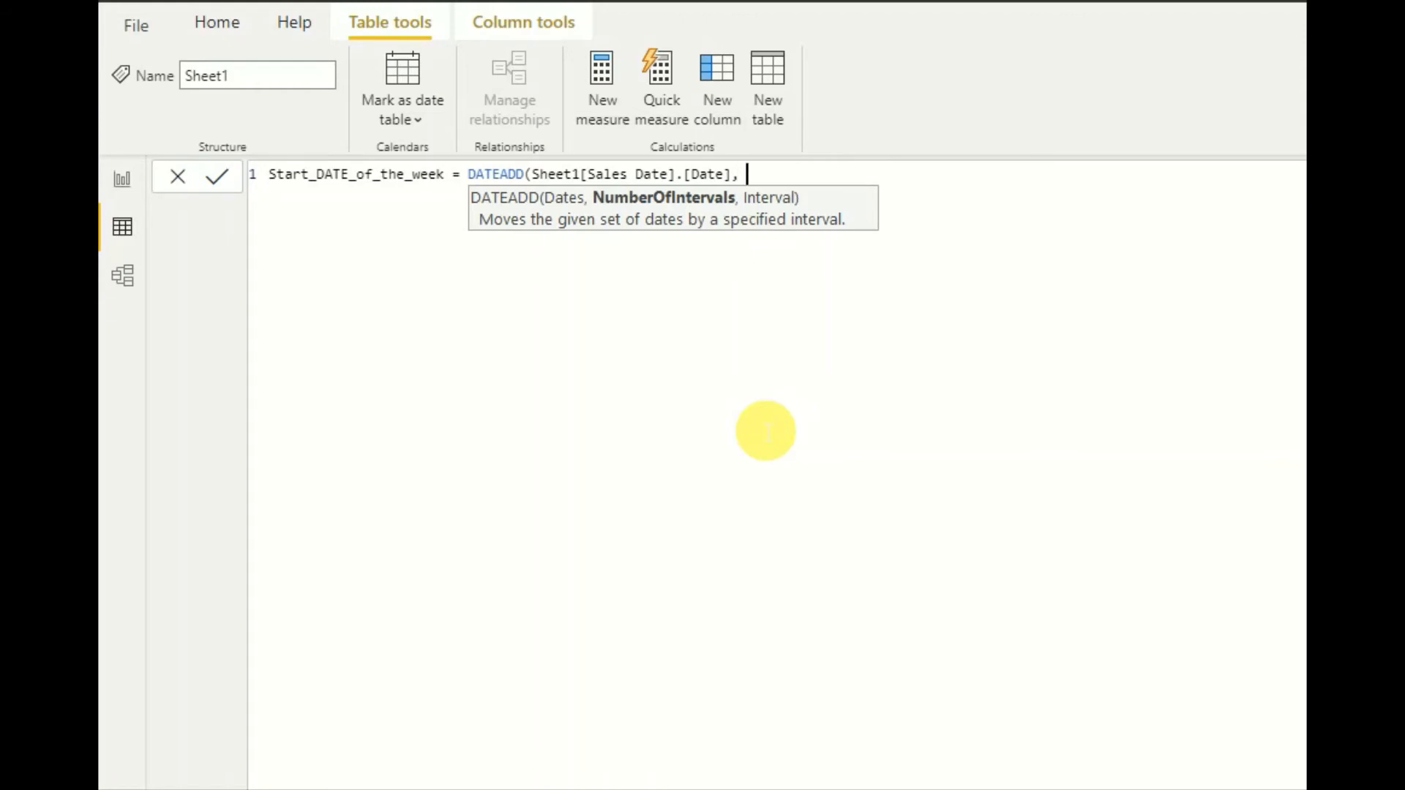
text( -)
text(1*)
text(we)
key(Tab)
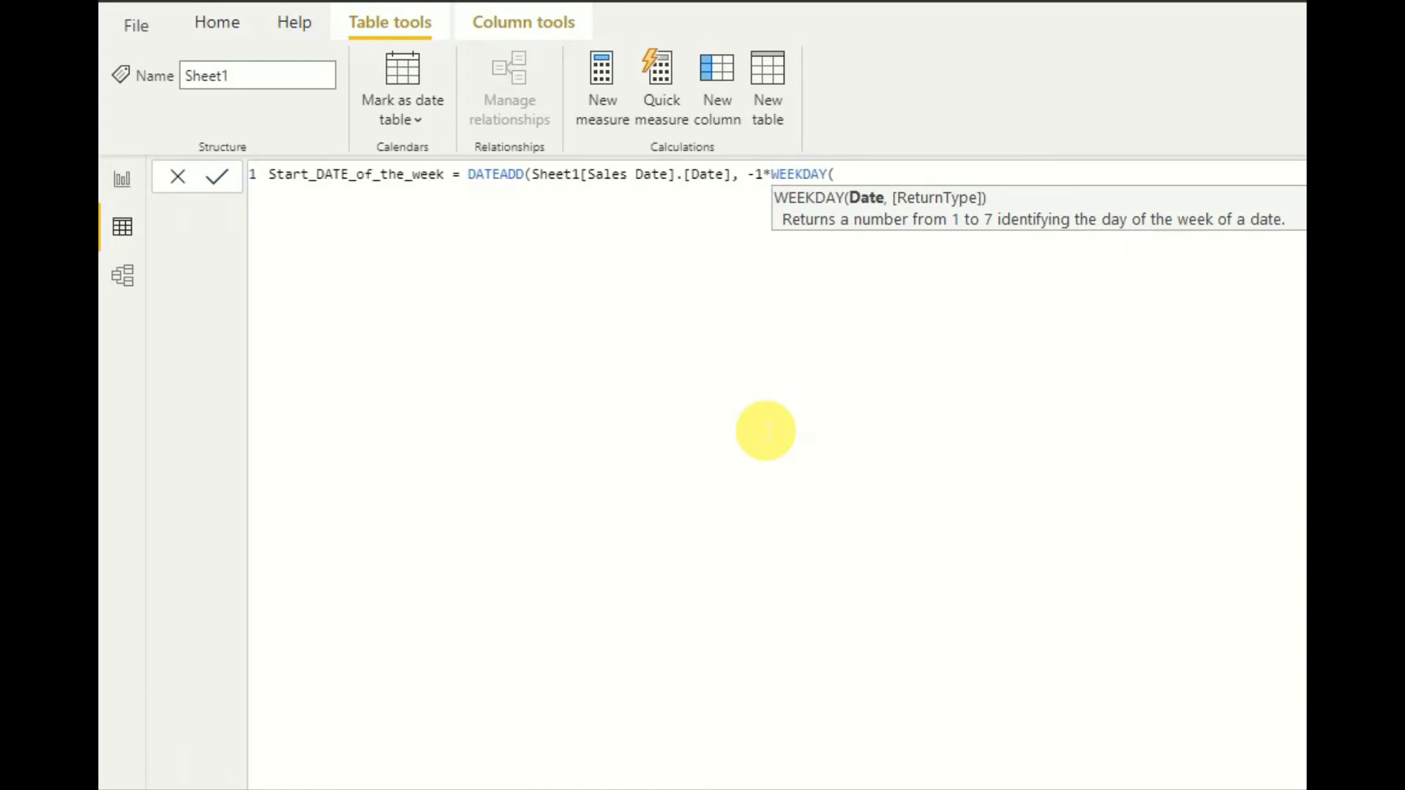
text(Shee)
key(Down)
key(Down)
key(Down)
key(Down)
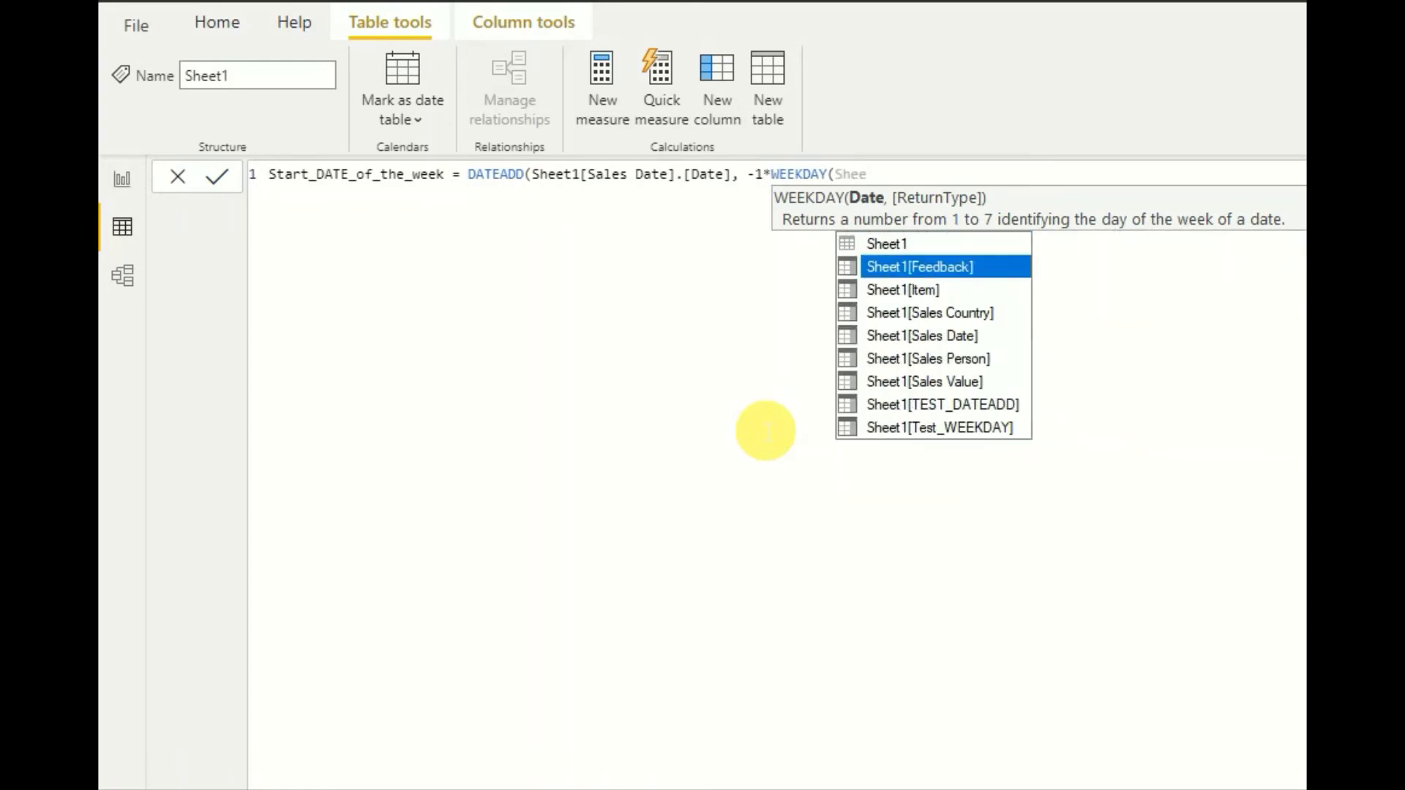
key(Tab)
text(.)
key(Tab)
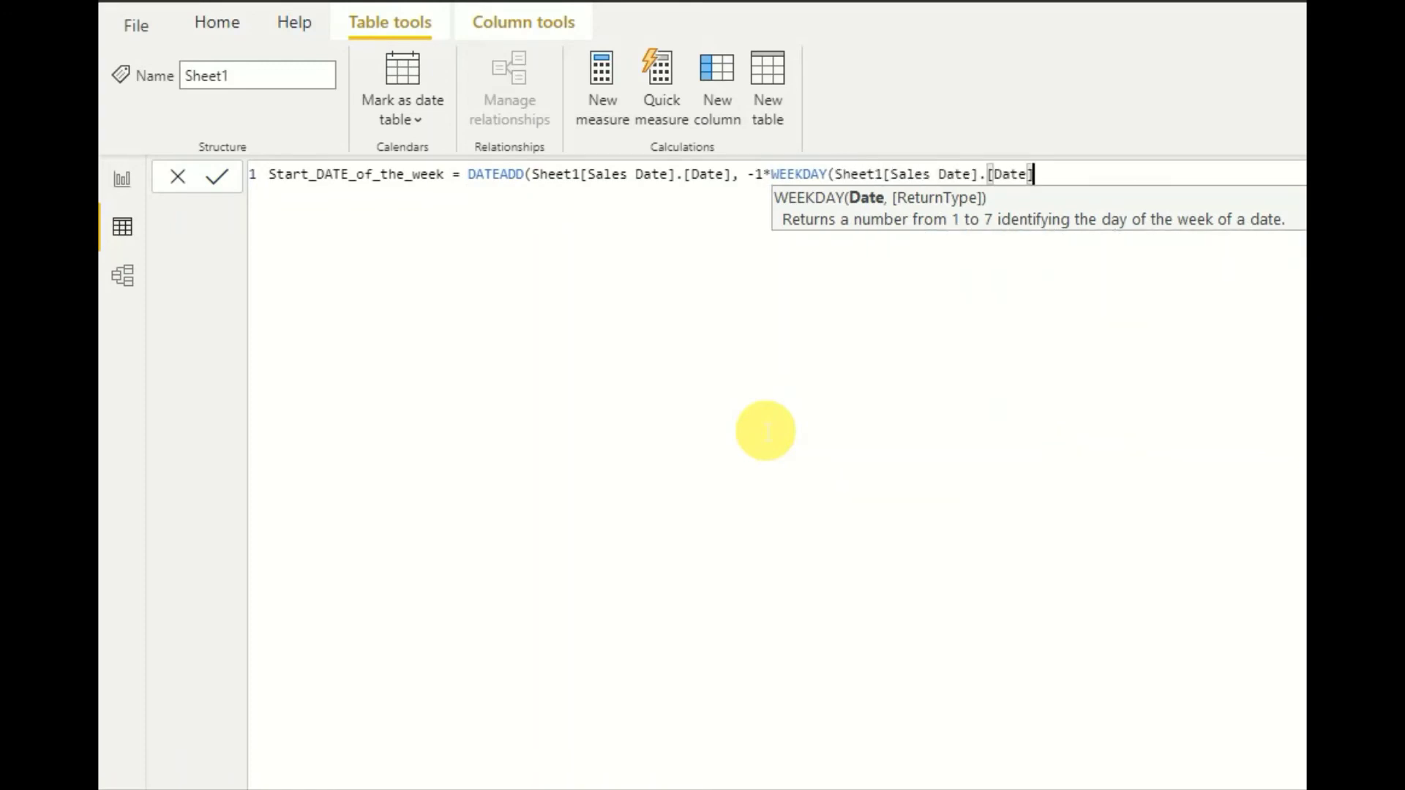
text(,)
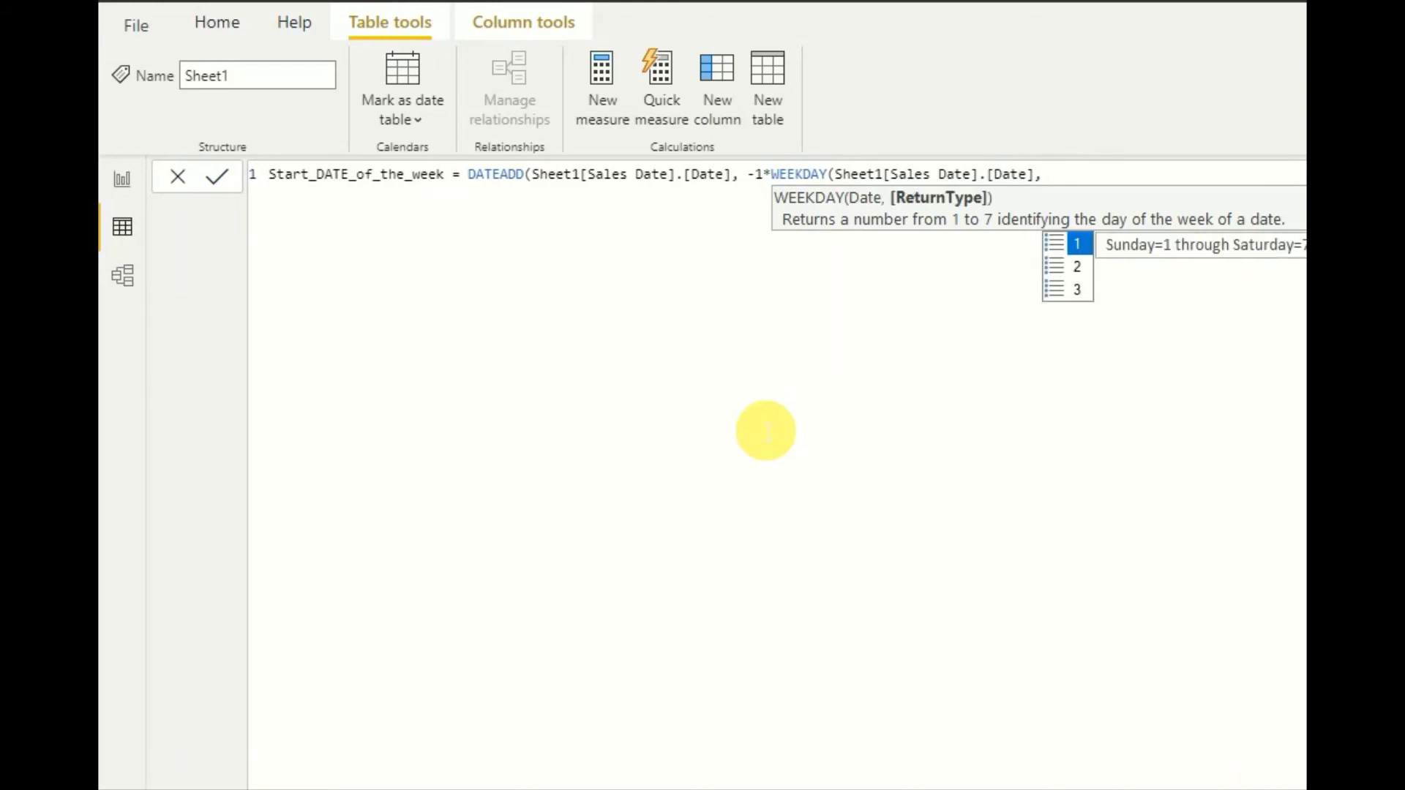
text(1)
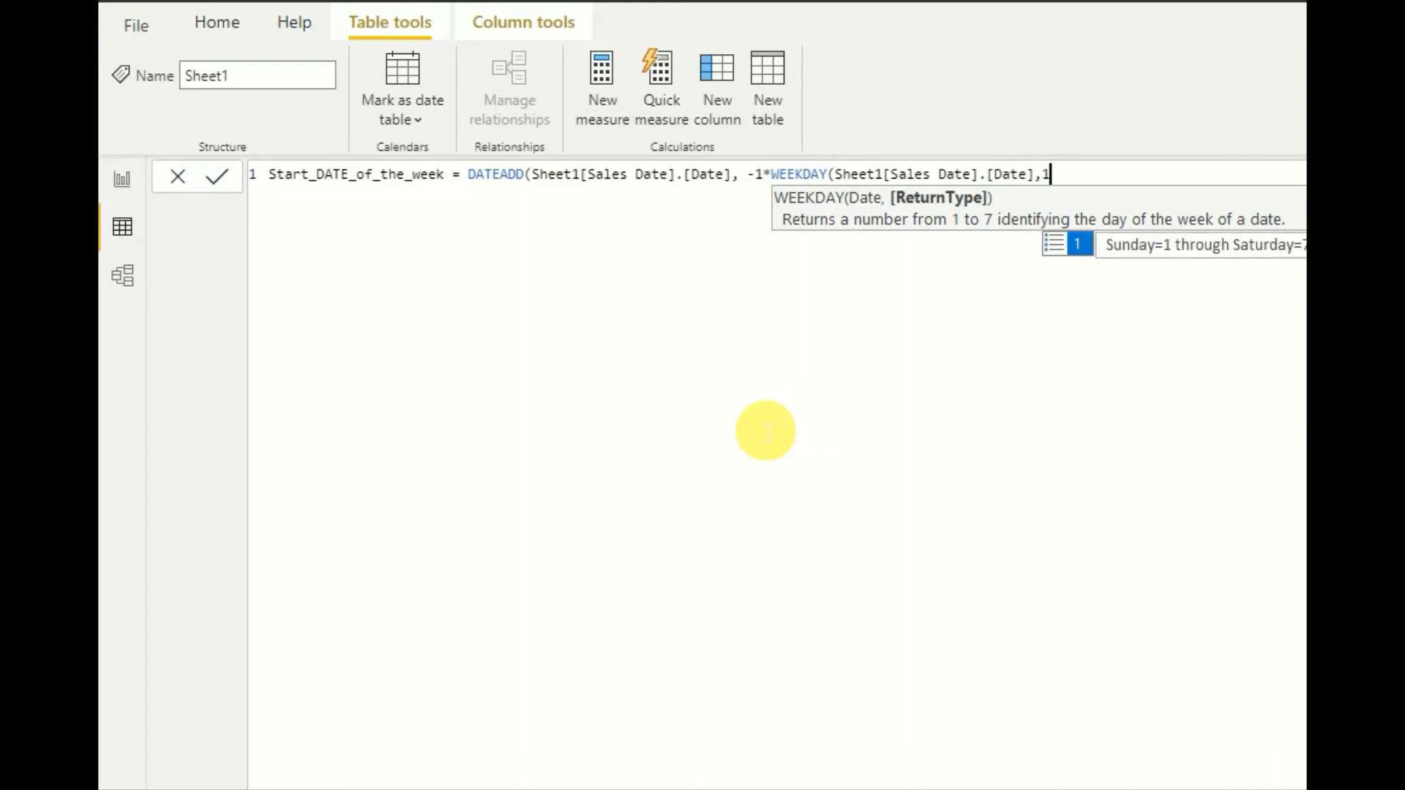
text())
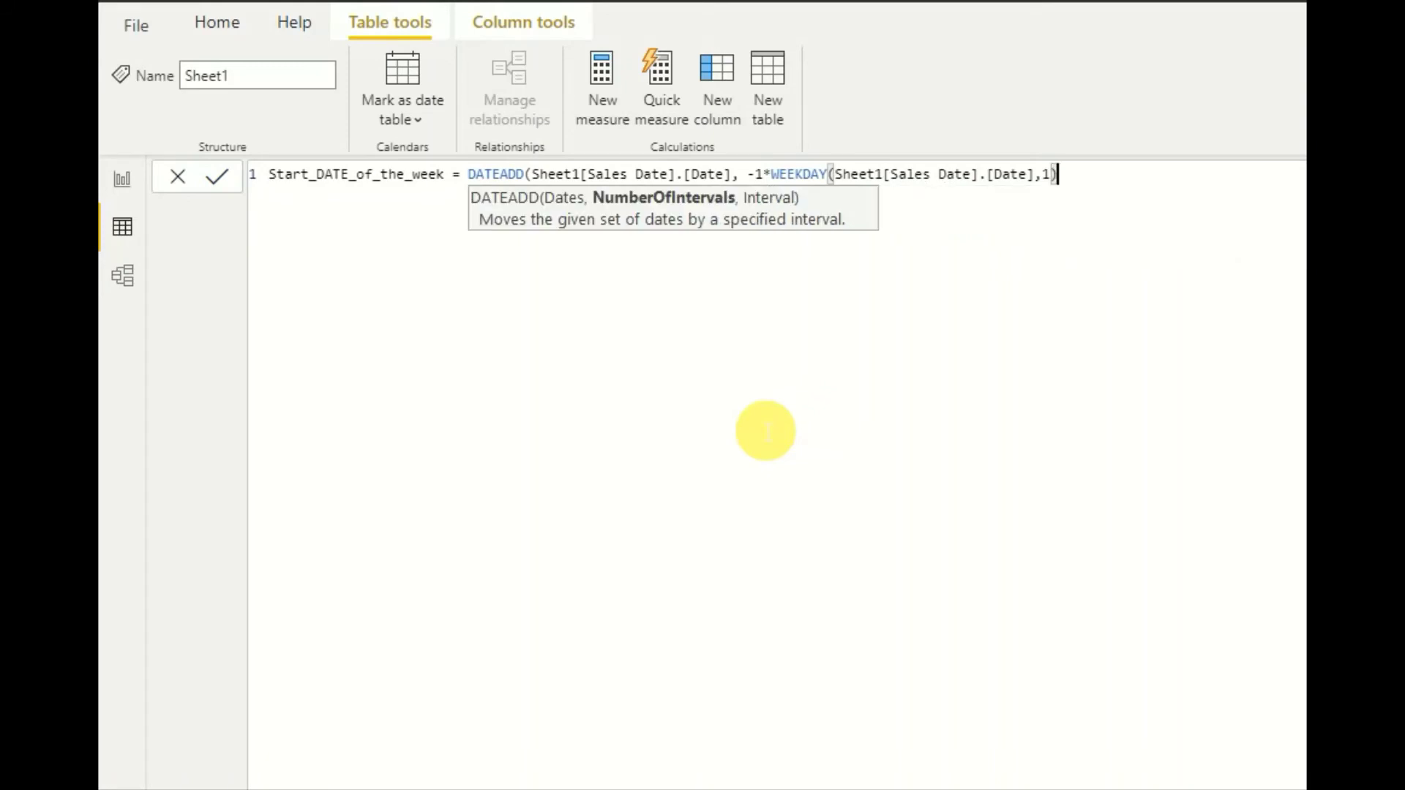
text(,)
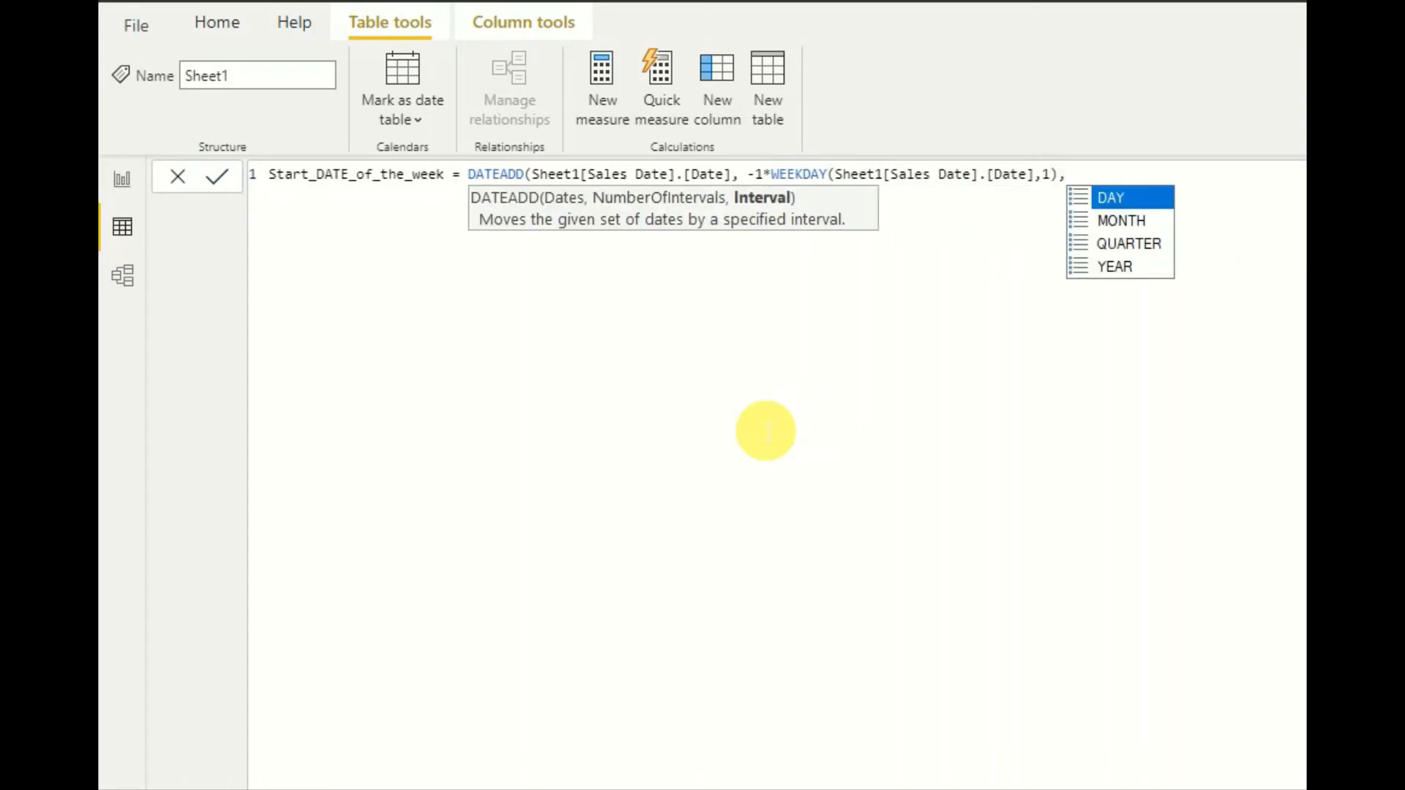
key(Tab)
text())
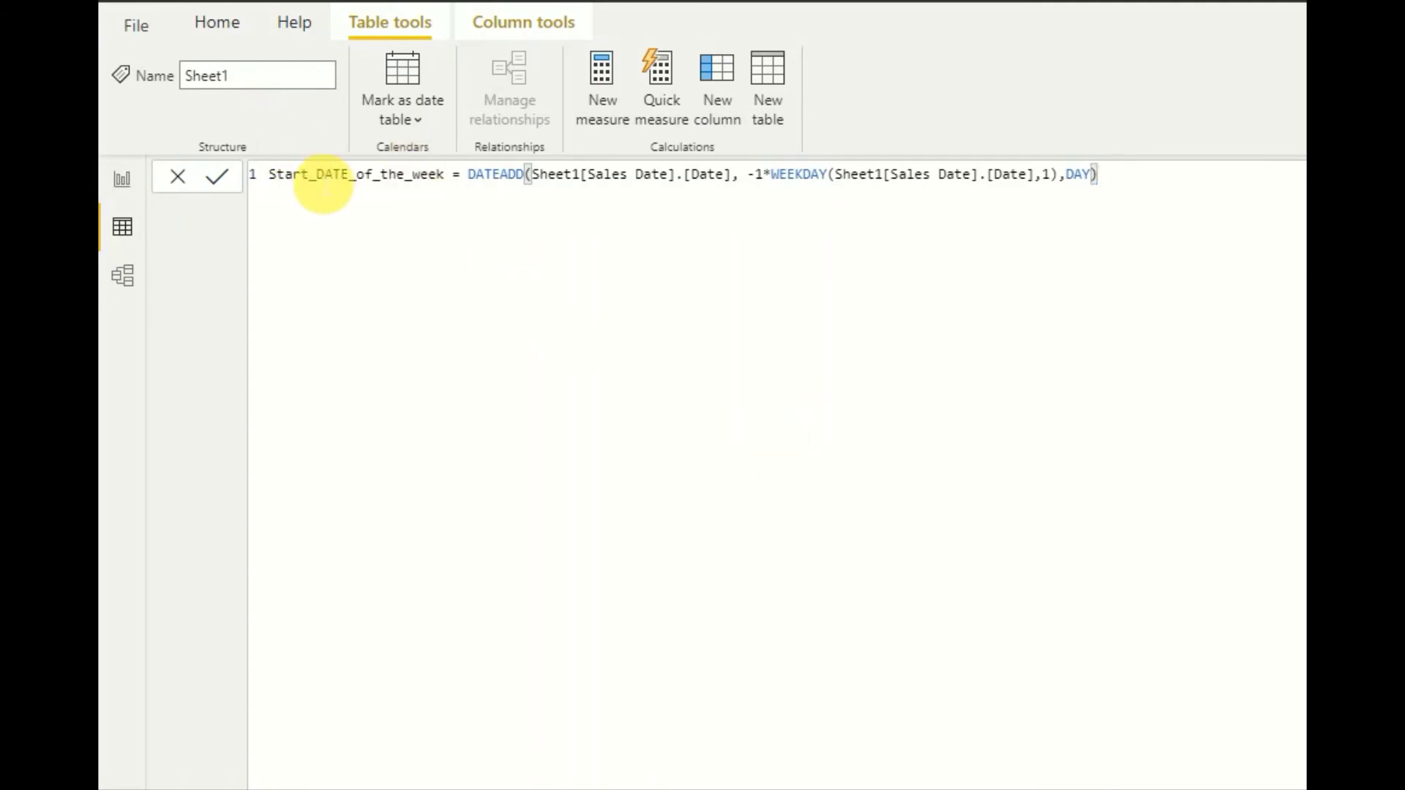
double_click(499, 174)
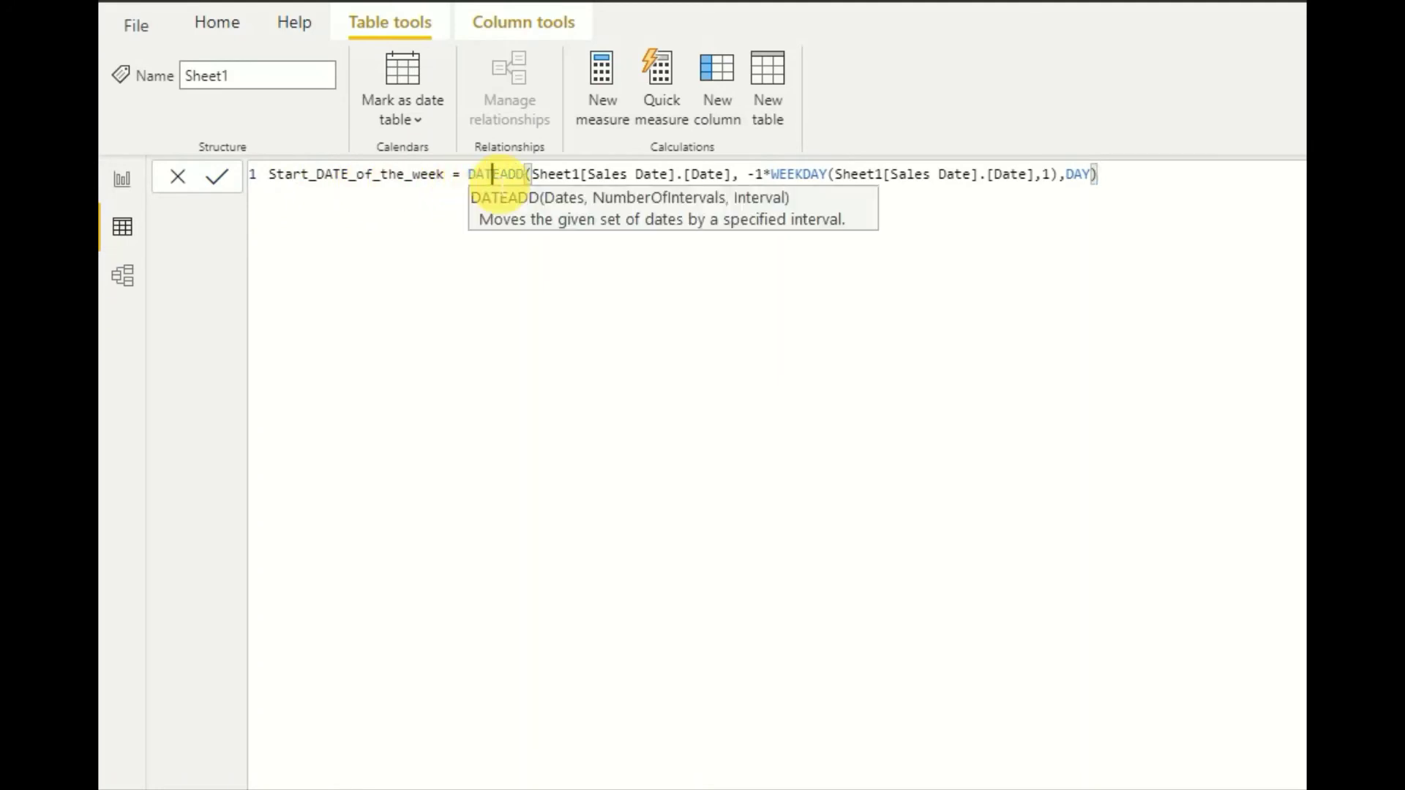
drag(532, 174, 1059, 174)
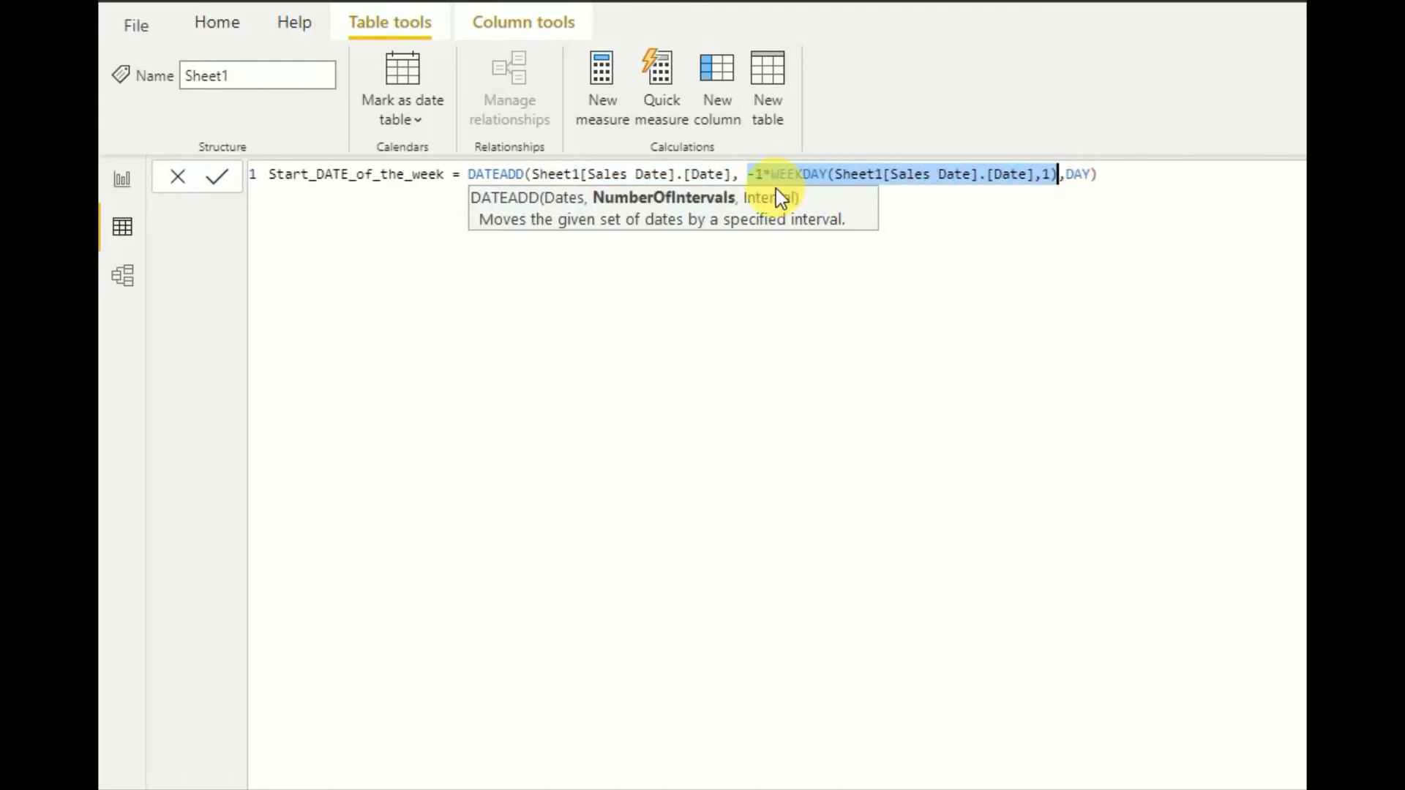
drag(770, 174, 827, 177)
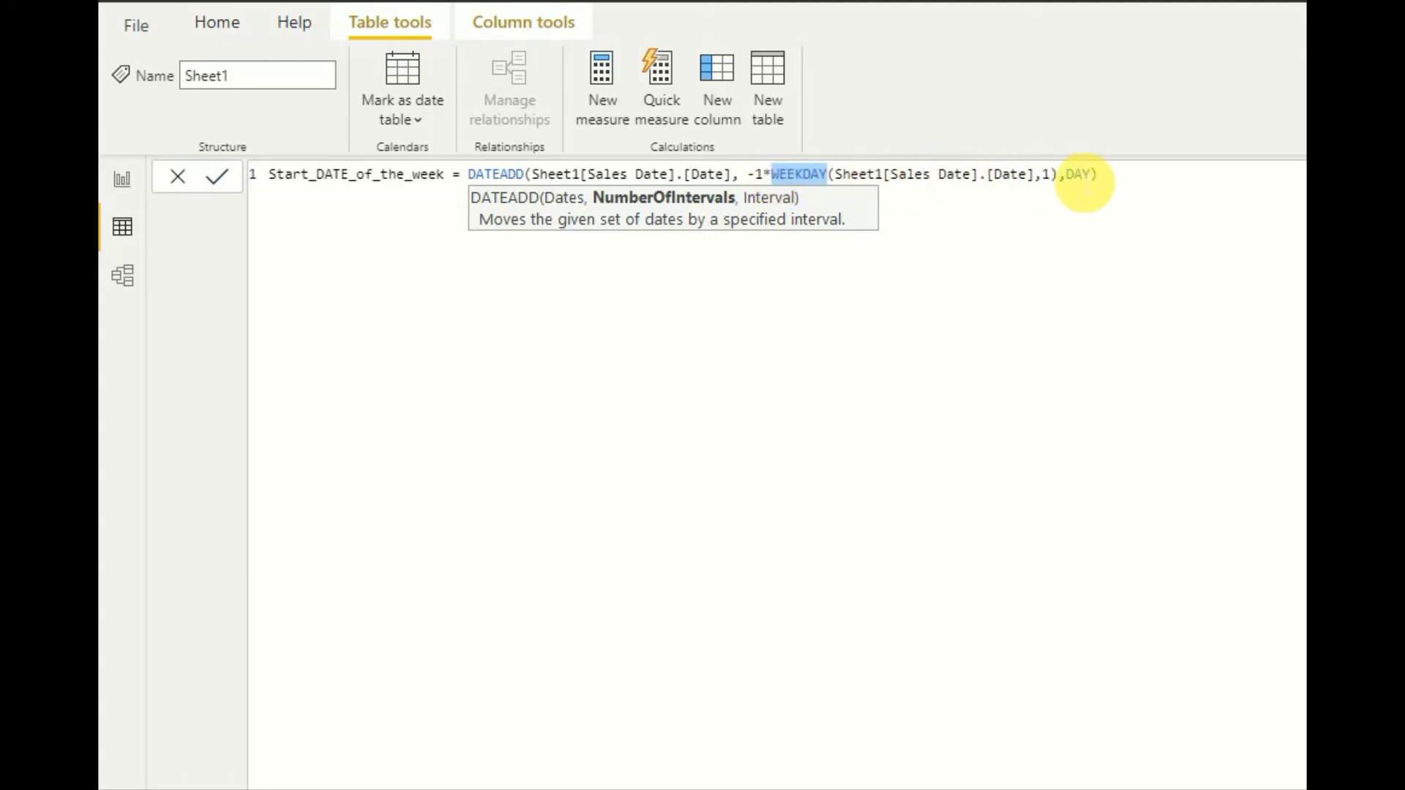
drag(1059, 176, 755, 178)
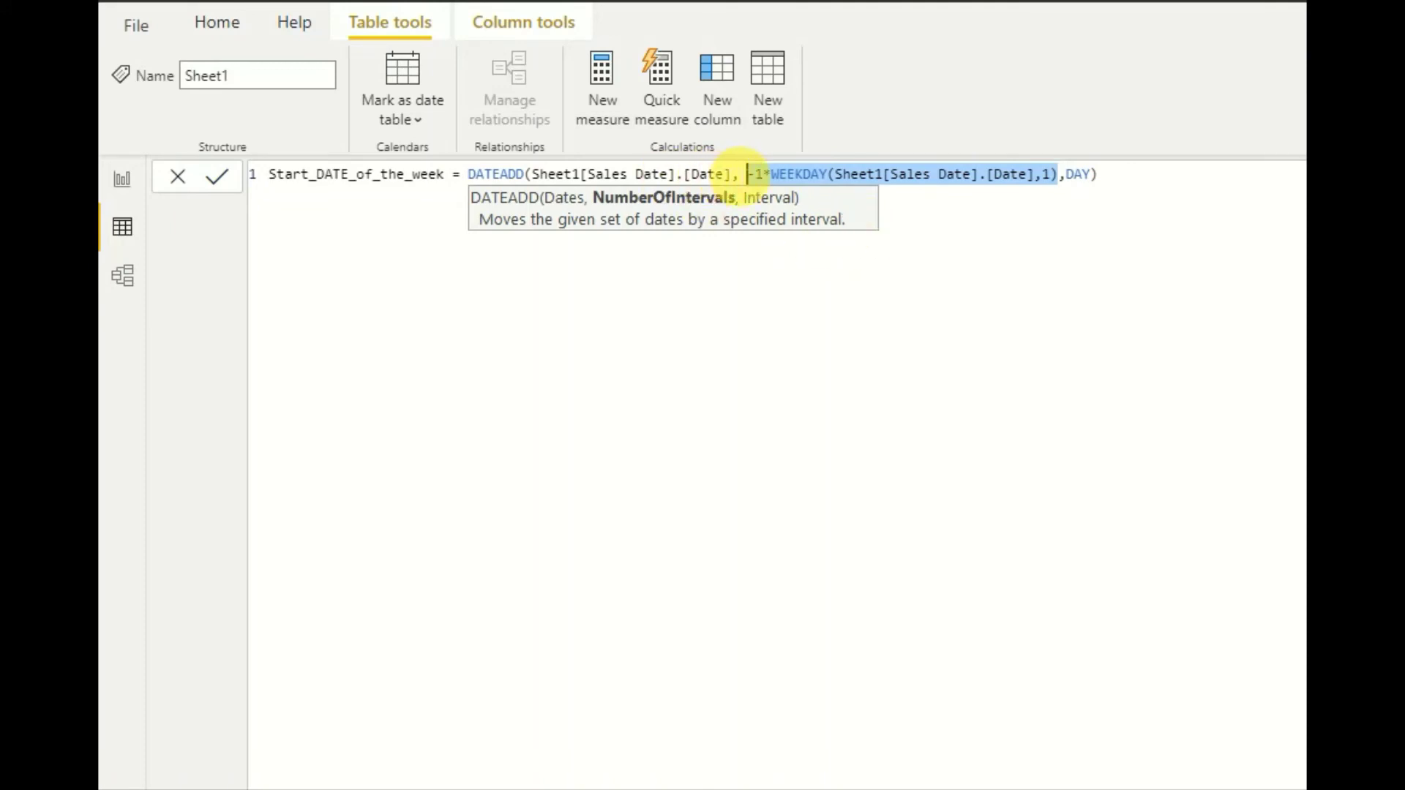
click(760, 176)
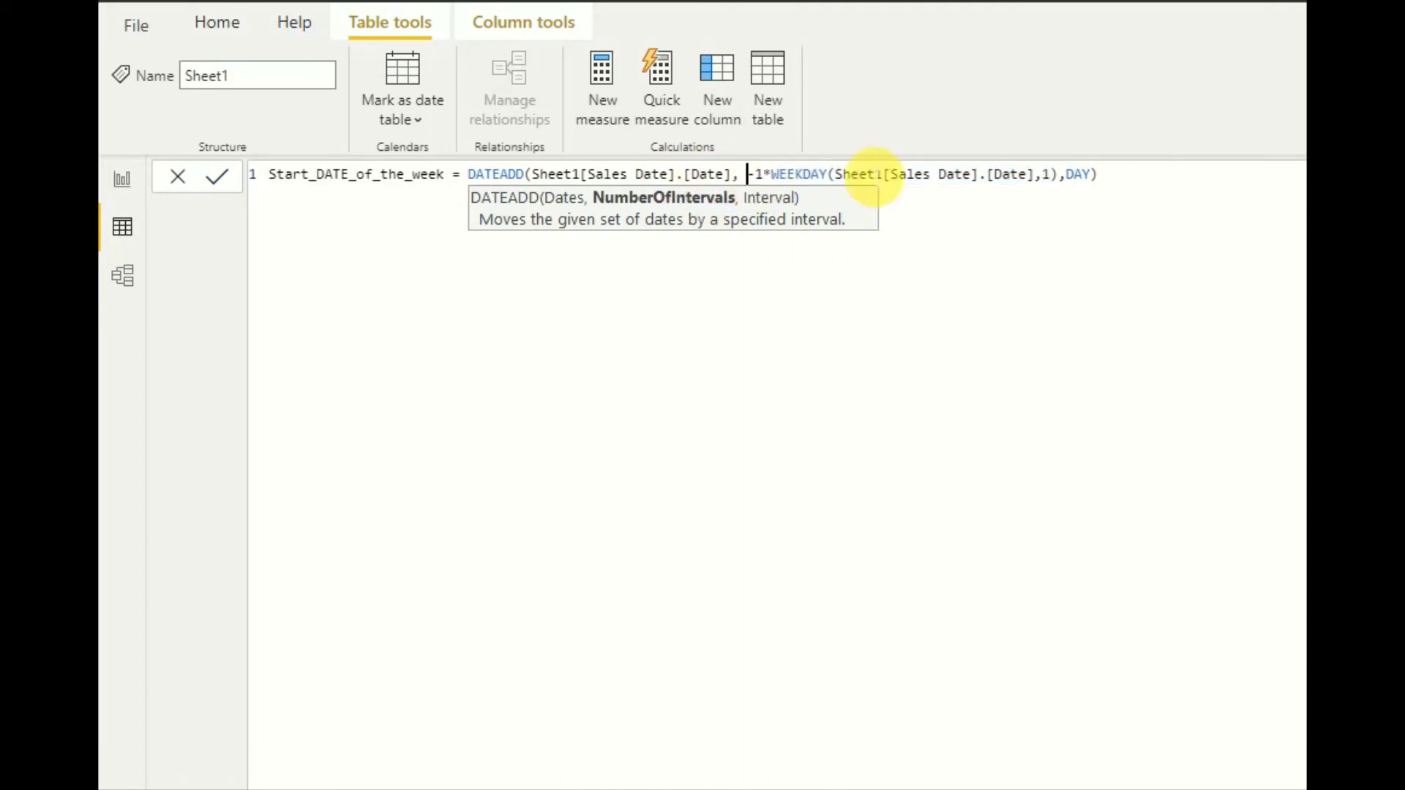
drag(1070, 176, 1280, 256)
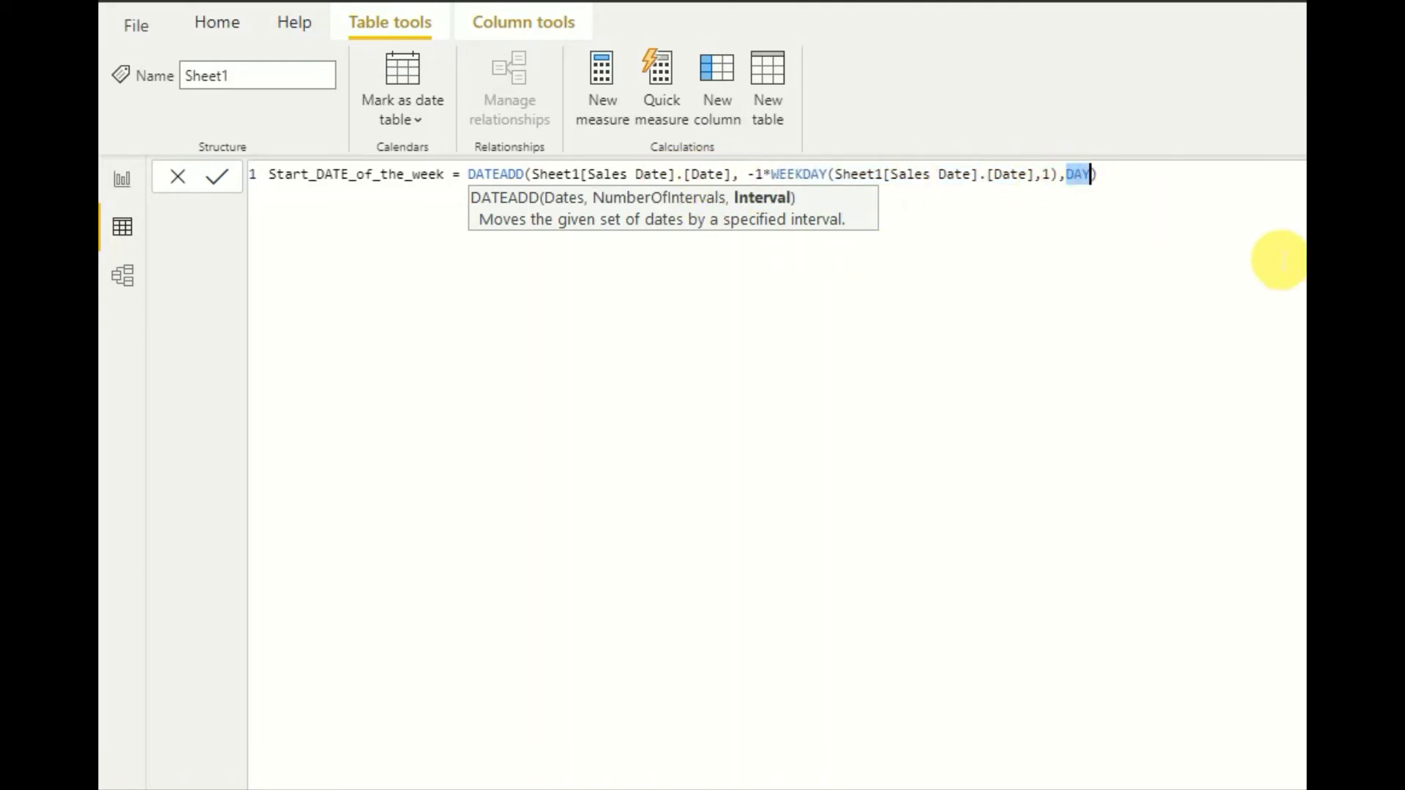
click(1164, 200)
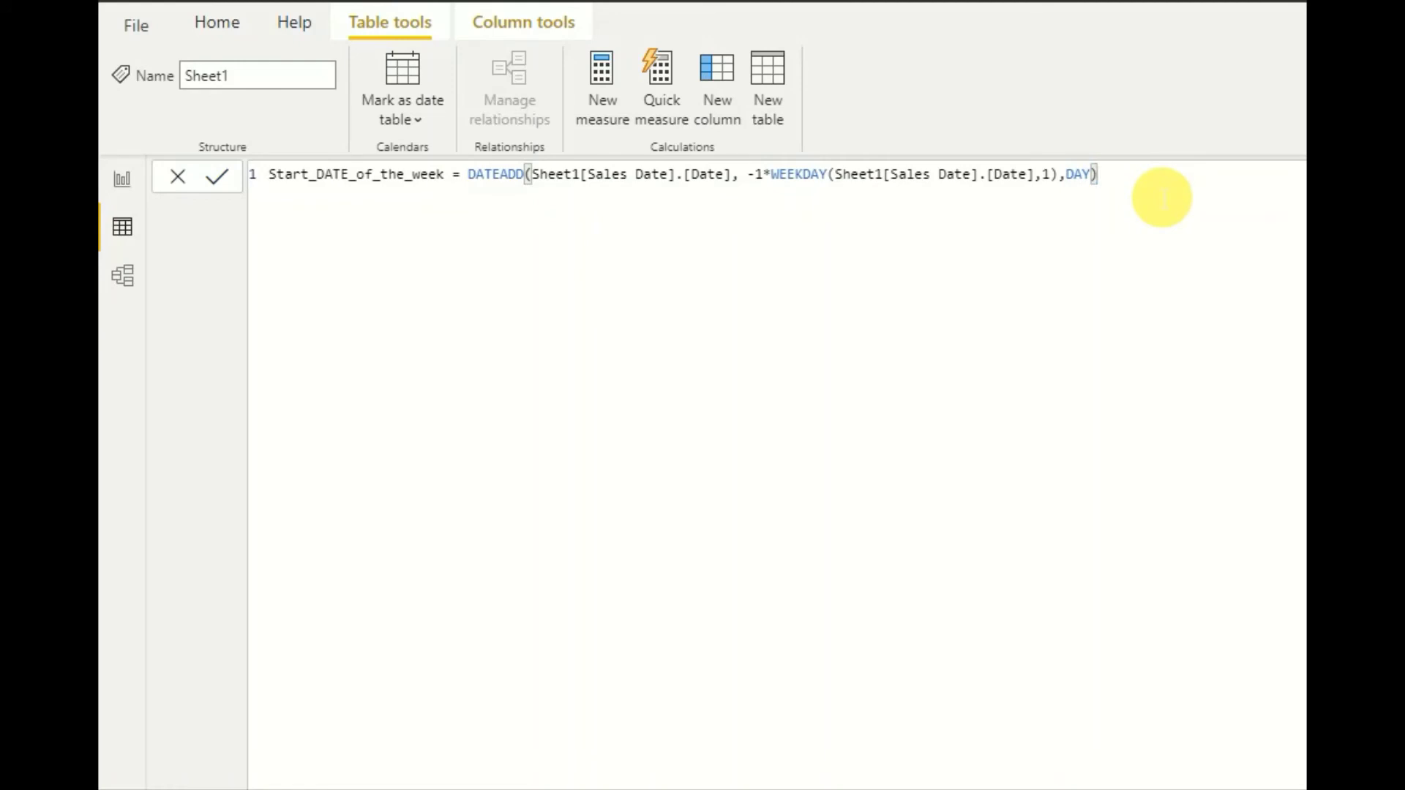
Commit the Start_DATE_of_the_week formula to calculate each sale's week-start date.
key(Return)
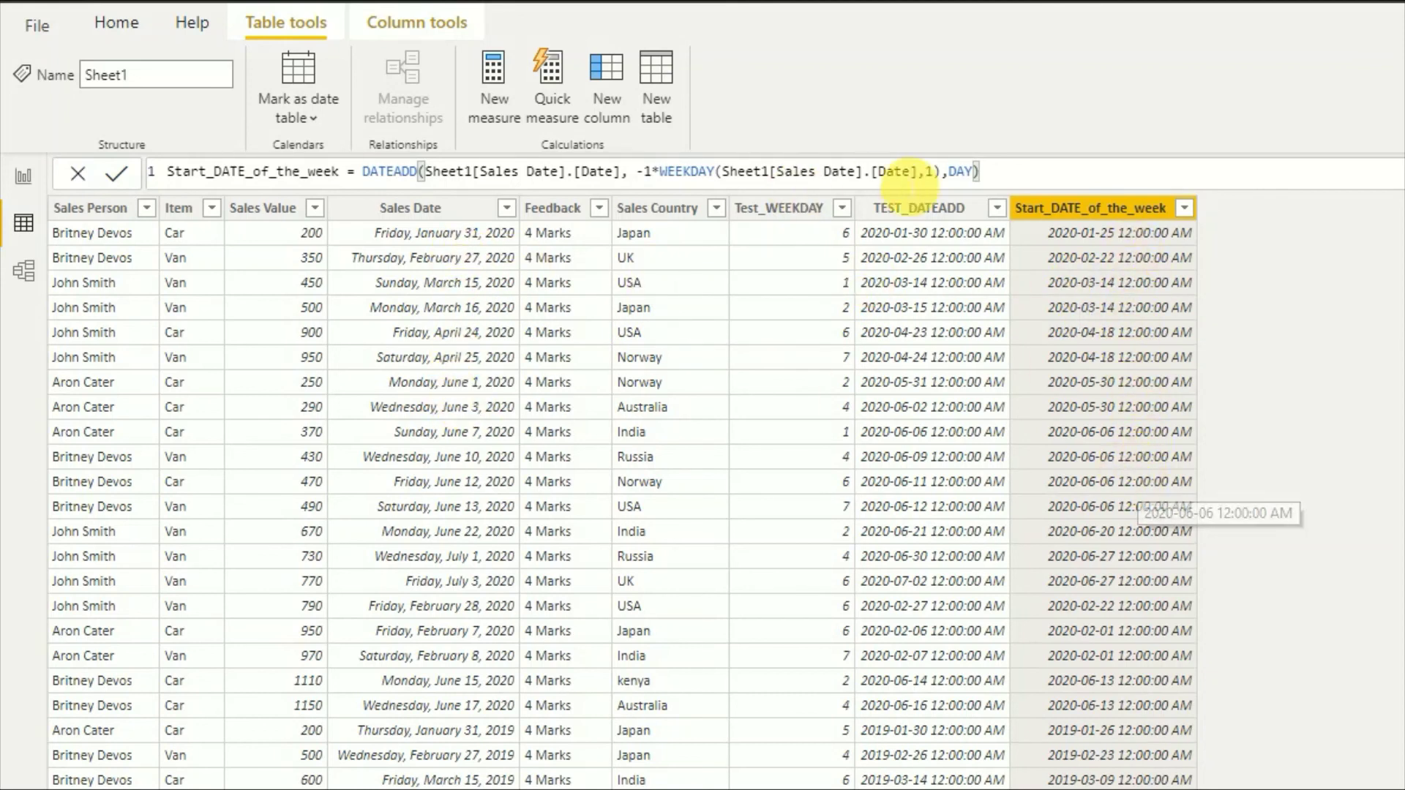
drag(981, 172, 224, 157)
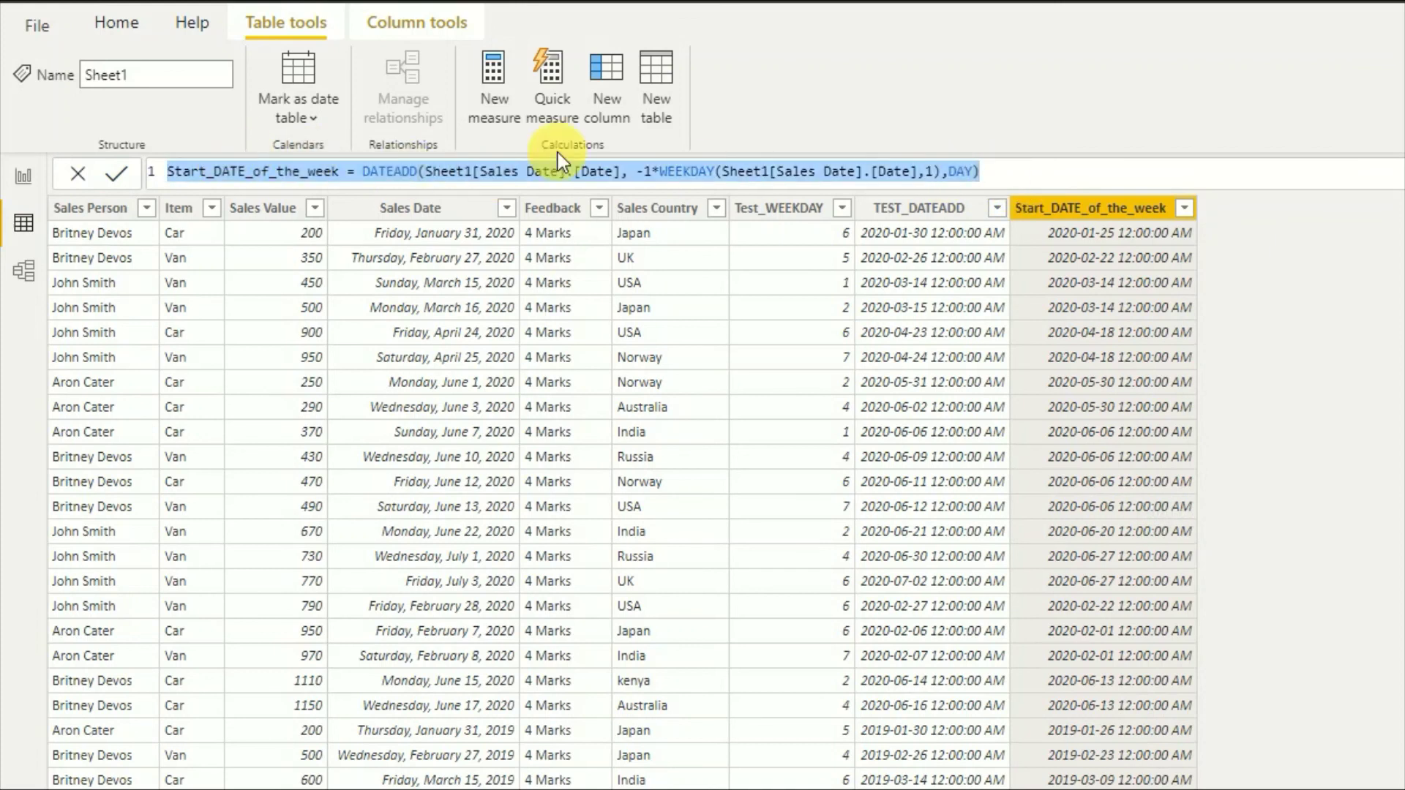